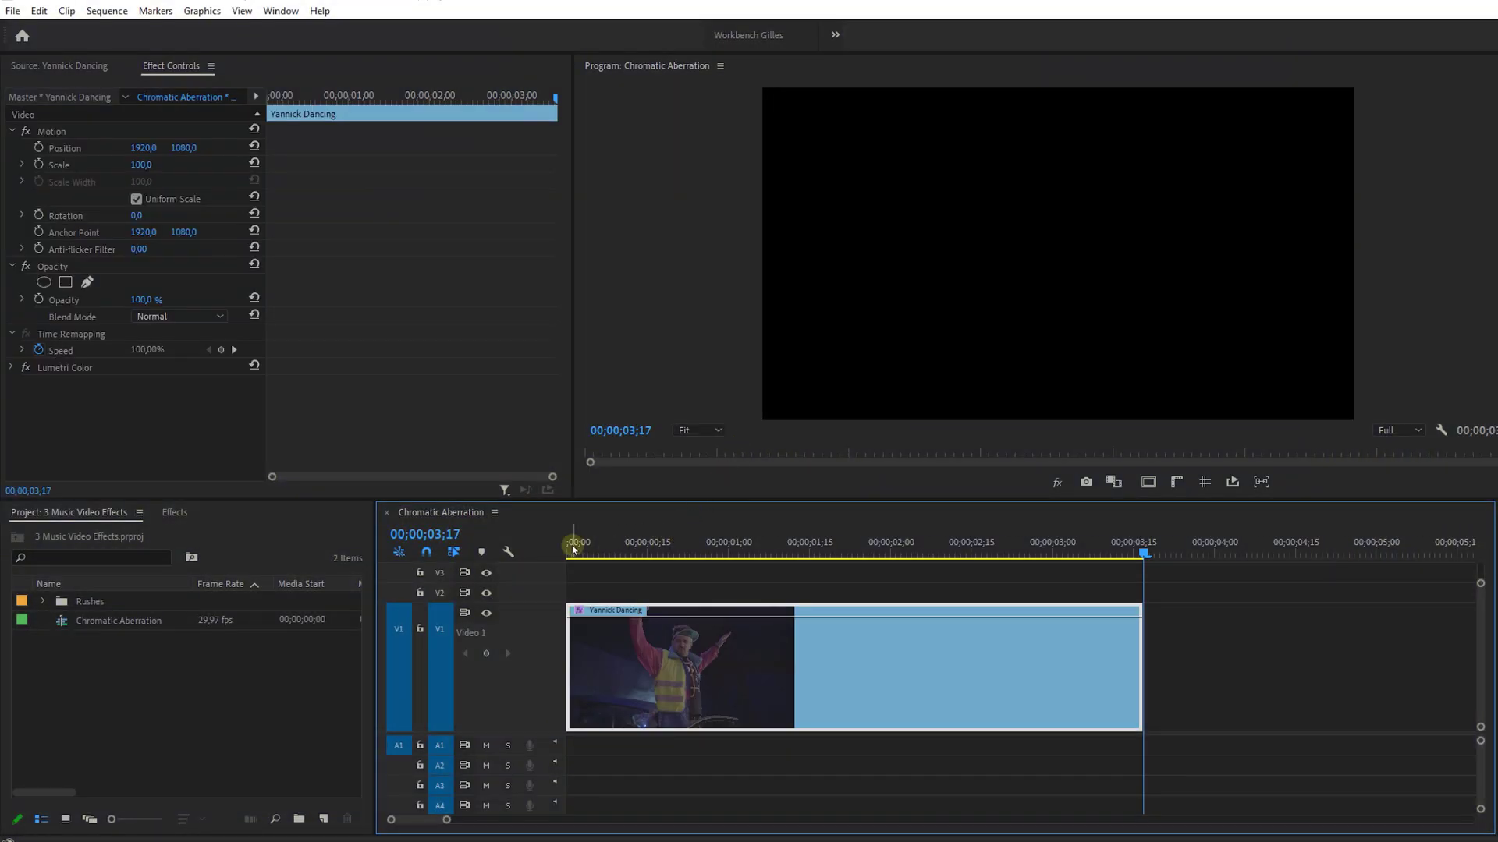
- Apply Lens Distortion to Yannick Dancing, keyframe Curvature to -40, then add VR Chromatic Aberrations
{"action": "left_click", "coordinate": [572, 549]}
{"action": "key", "text": "space"}
{"action": "left_click", "coordinate": [174, 512]}
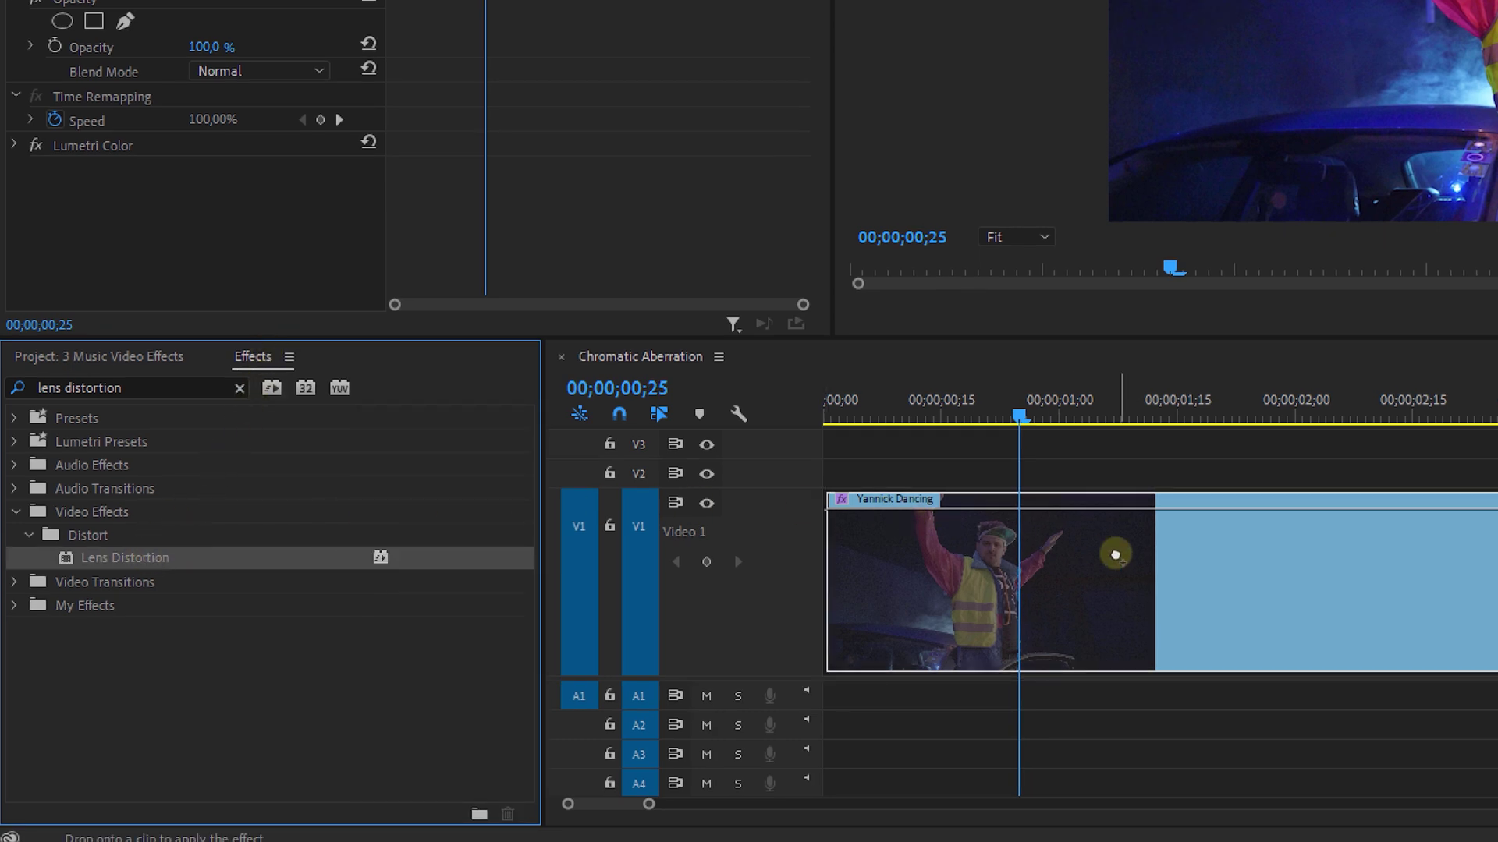
{"action": "left_click_drag", "start_coordinate": [149, 562], "coordinate": [1112, 556]}
{"action": "mouse_move", "coordinate": [250, 555]}
{"action": "left_mouse_down"}
{"action": "mouse_move", "coordinate": [414, 558]}
{"action": "mouse_move", "coordinate": [267, 569]}
{"action": "mouse_move", "coordinate": [292, 569]}
{"action": "left_mouse_up"}
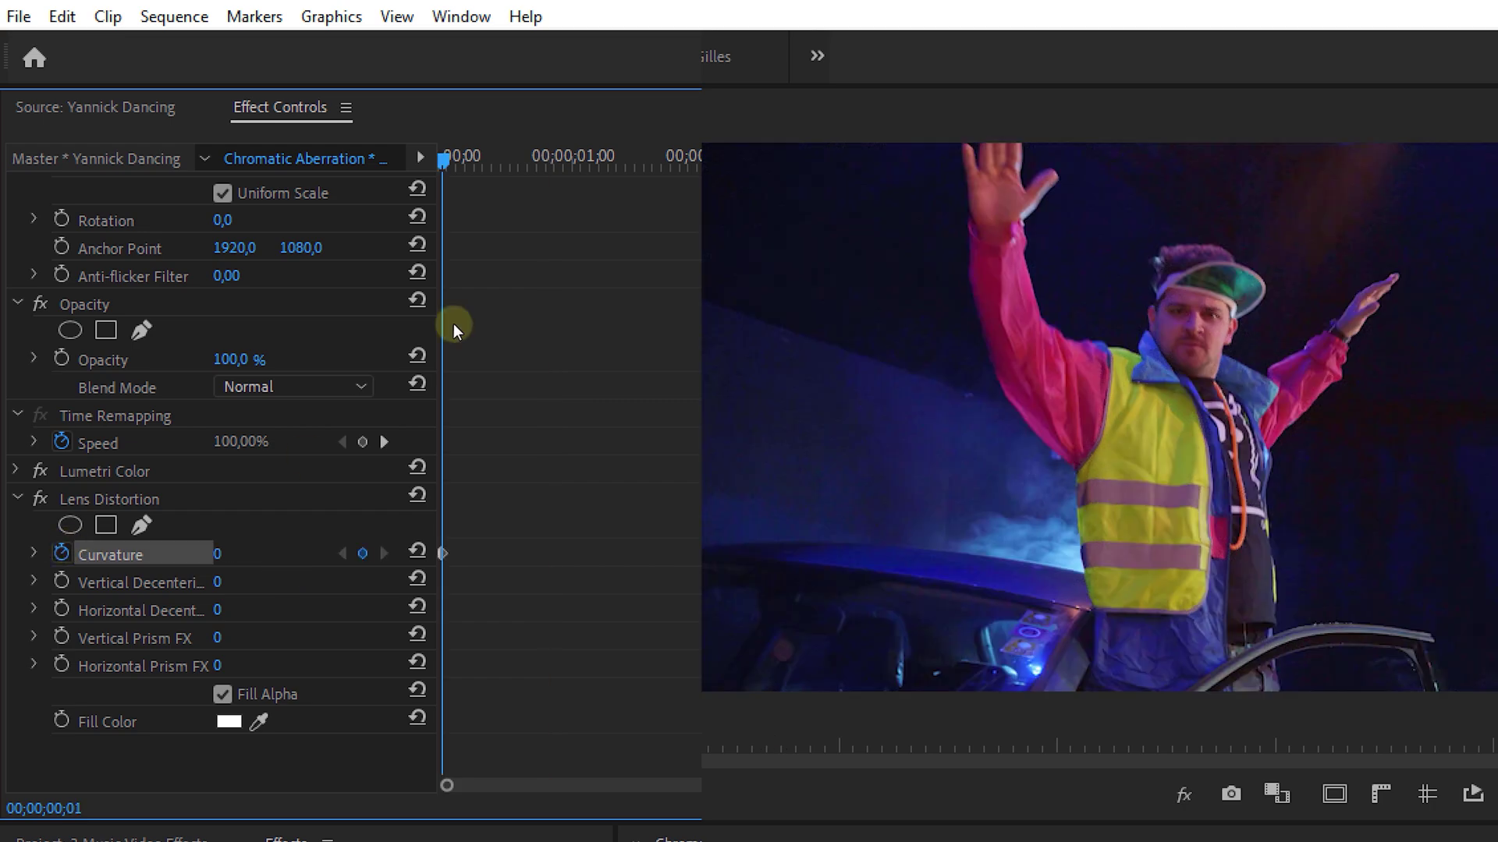
{"action": "left_click_drag", "start_coordinate": [446, 157], "coordinate": [909, 282]}
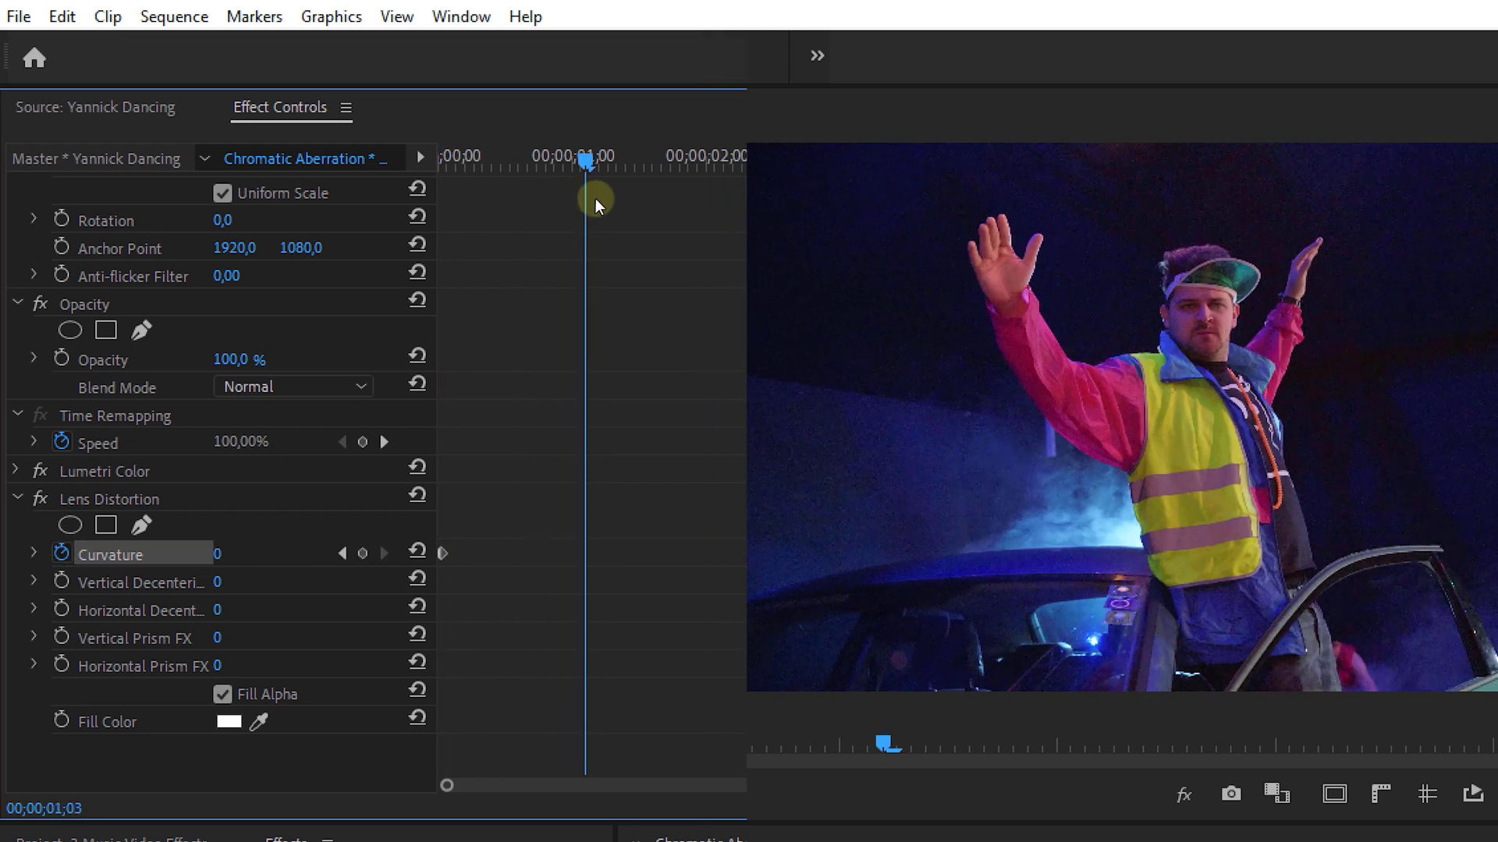
{"action": "key", "text": "Return"}
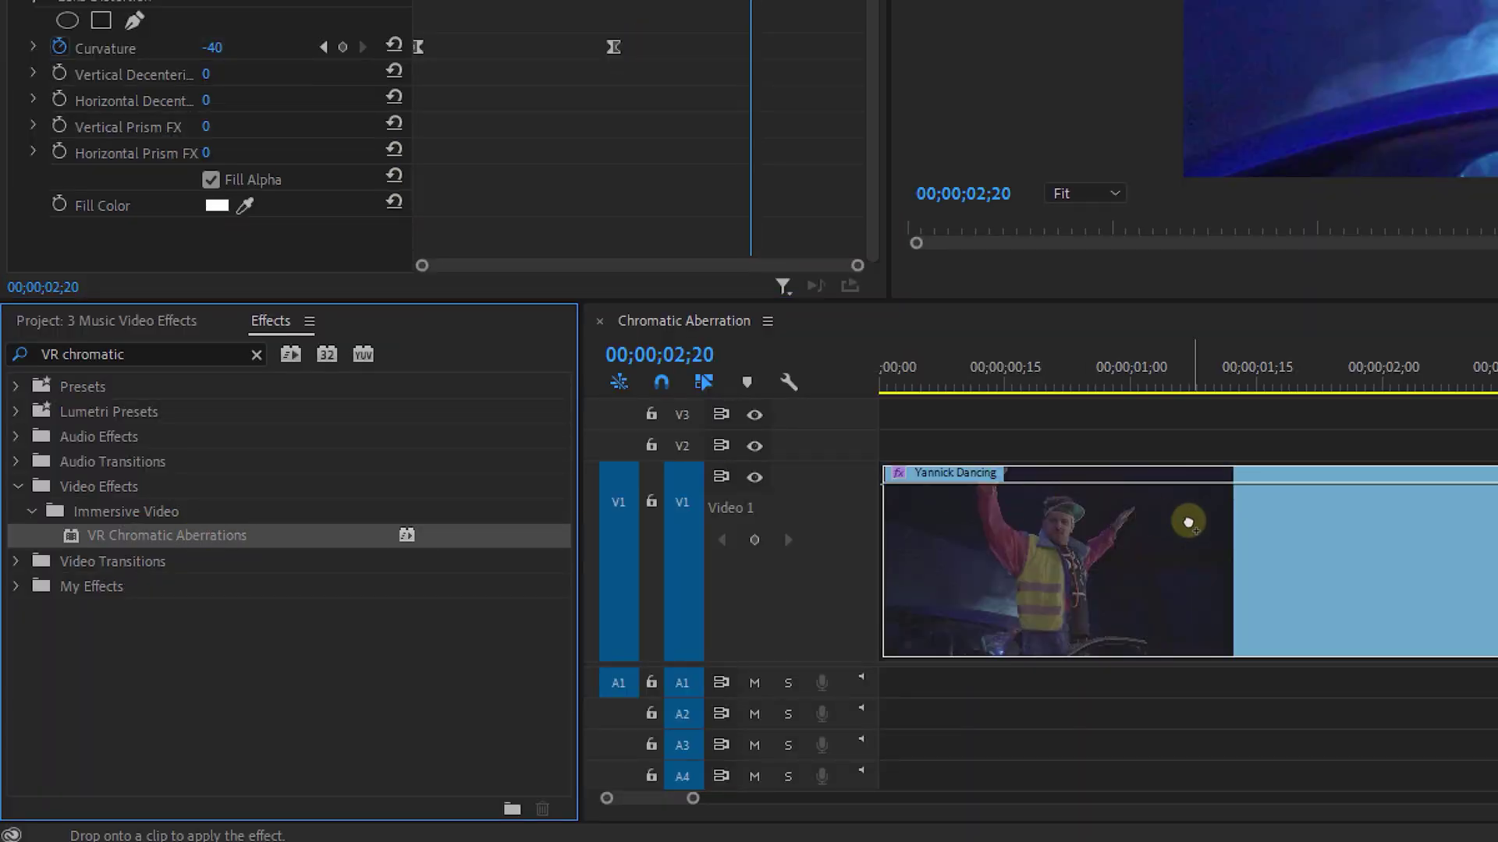
{"action": "left_click_drag", "start_coordinate": [200, 538], "coordinate": [1188, 522]}
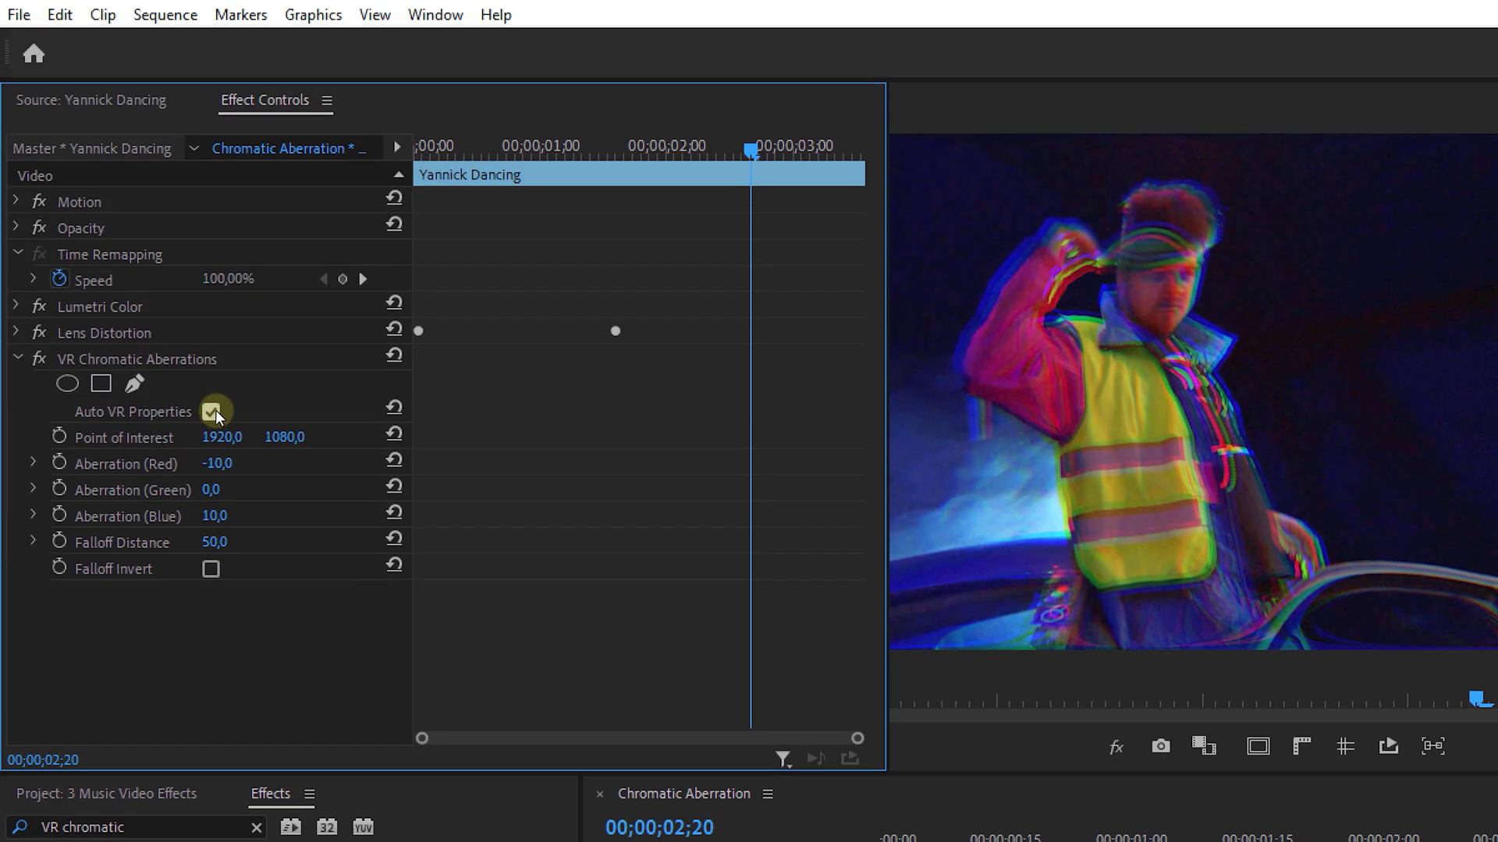
- Turn off Auto VR Properties and set the frame layout to Stereoscopic Over/Under
{"action": "left_click", "coordinate": [211, 410]}
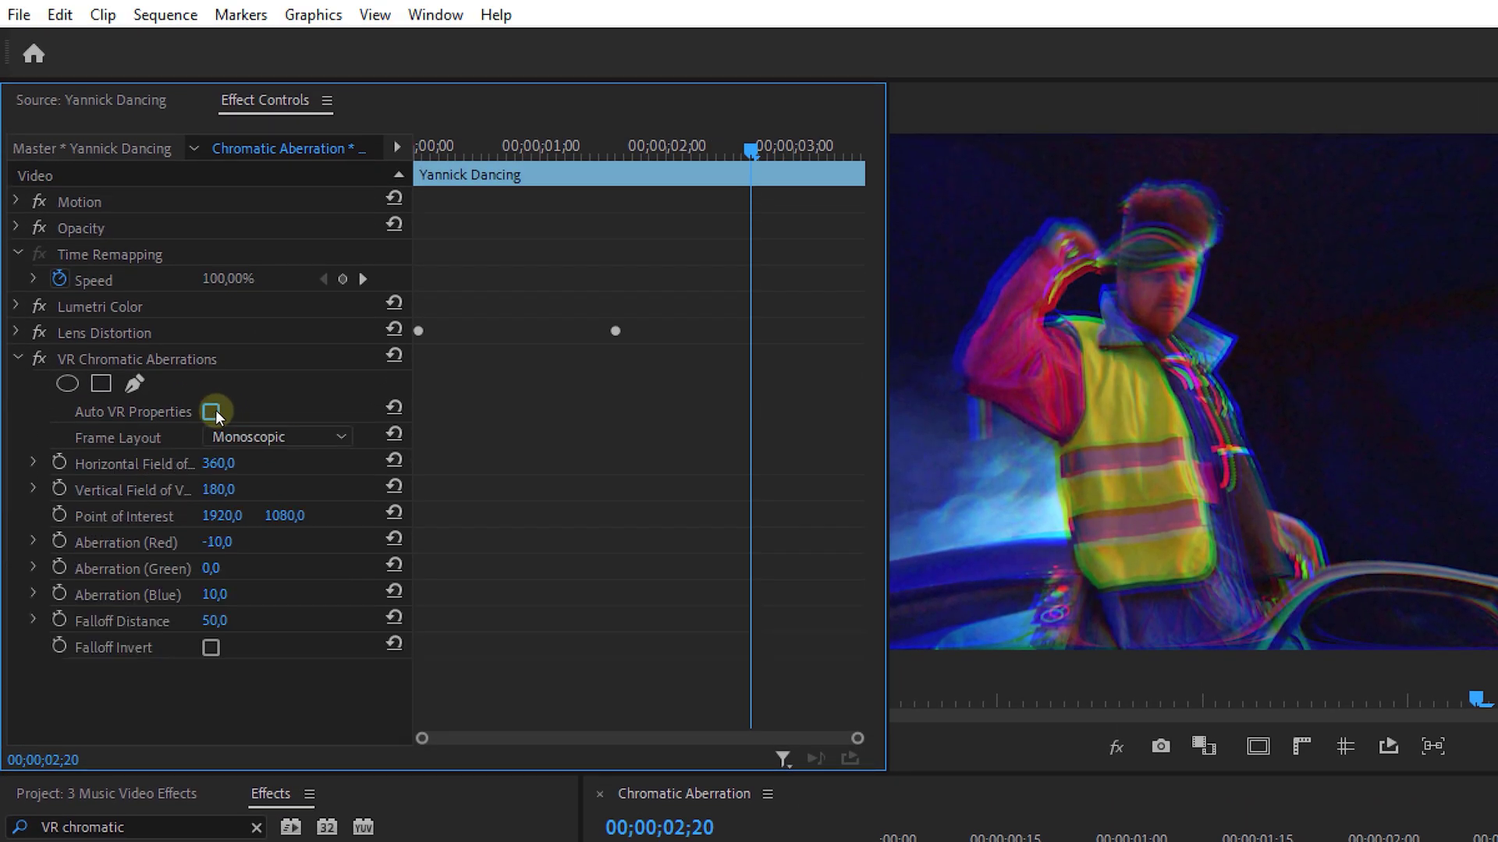
{"action": "left_click", "coordinate": [321, 436]}
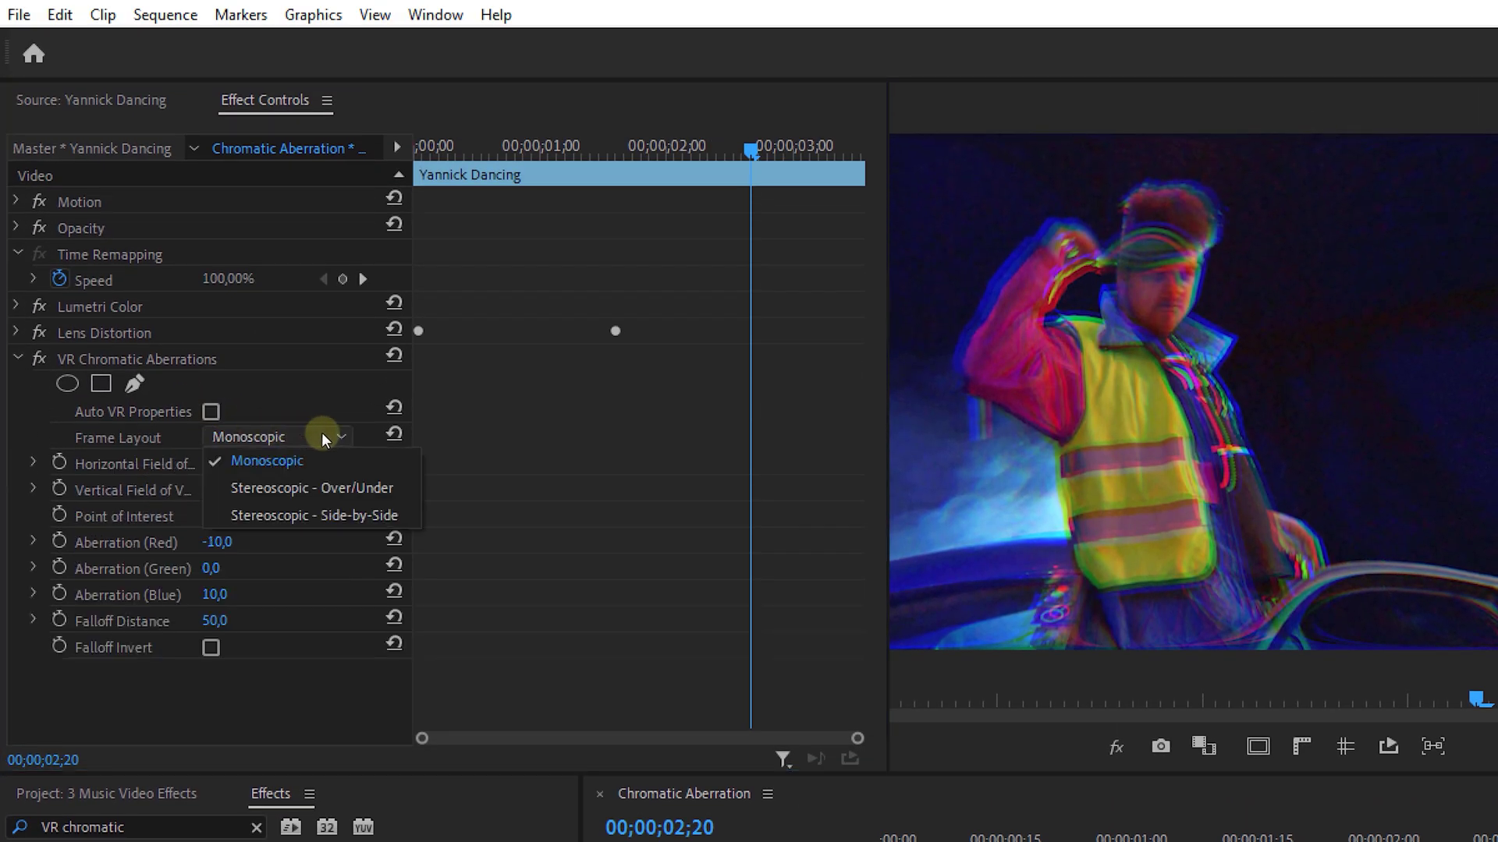
{"action": "left_click", "coordinate": [410, 487]}
- Keyframe Aberration Red, Green and Blue from the clip start, raising green to 68 near the end
{"action": "mouse_move", "coordinate": [260, 541]}
{"action": "left_mouse_down"}
{"action": "mouse_move", "coordinate": [218, 541]}
{"action": "mouse_move", "coordinate": [307, 565]}
{"action": "mouse_move", "coordinate": [289, 562]}
{"action": "left_mouse_up"}
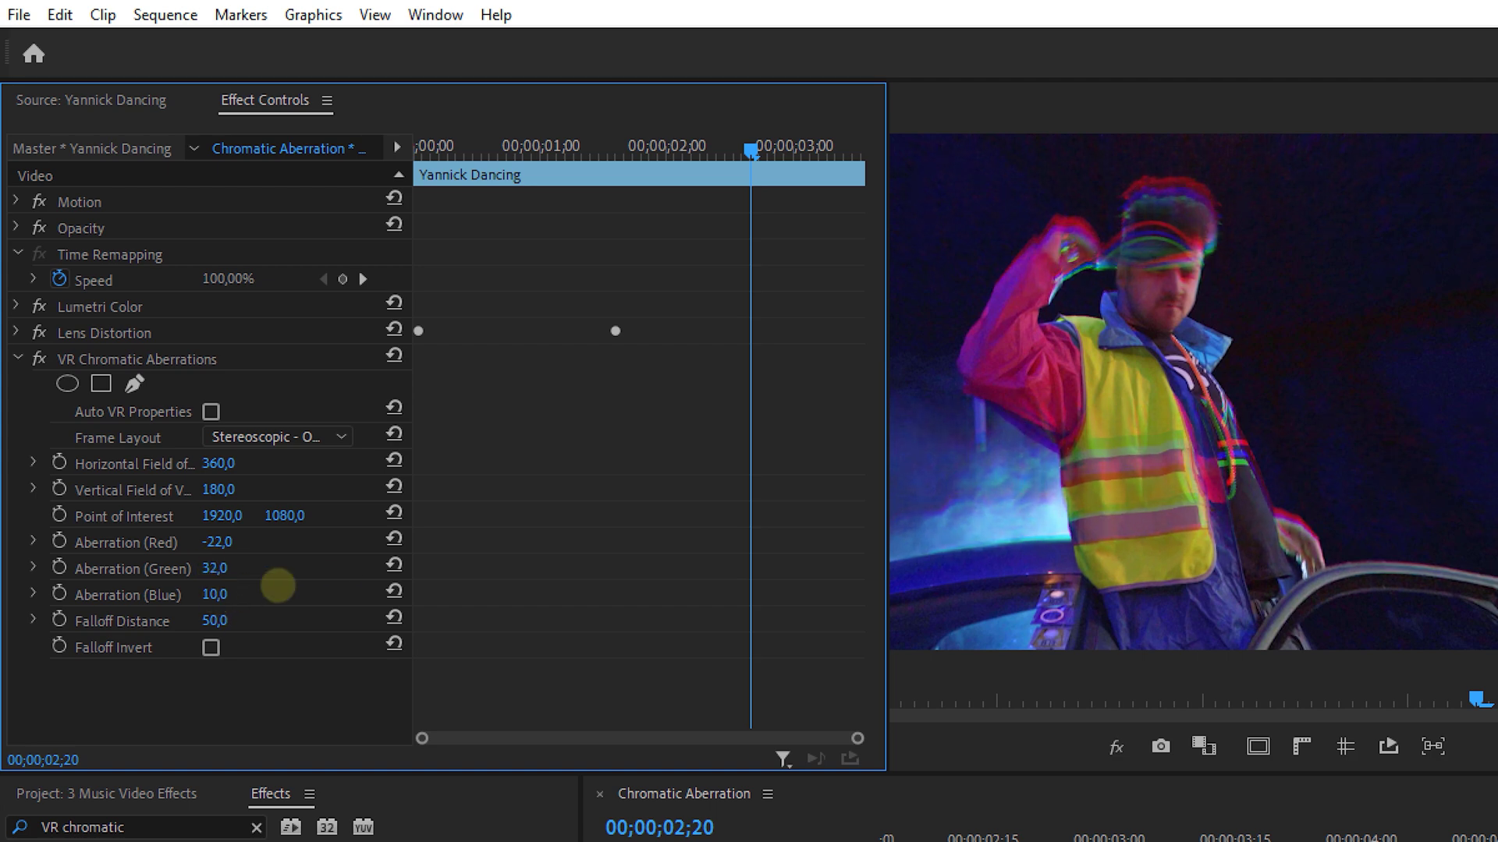
{"action": "left_click", "coordinate": [429, 148]}
{"action": "left_click", "coordinate": [59, 542]}
{"action": "left_click", "coordinate": [58, 568]}
{"action": "left_click", "coordinate": [58, 592]}
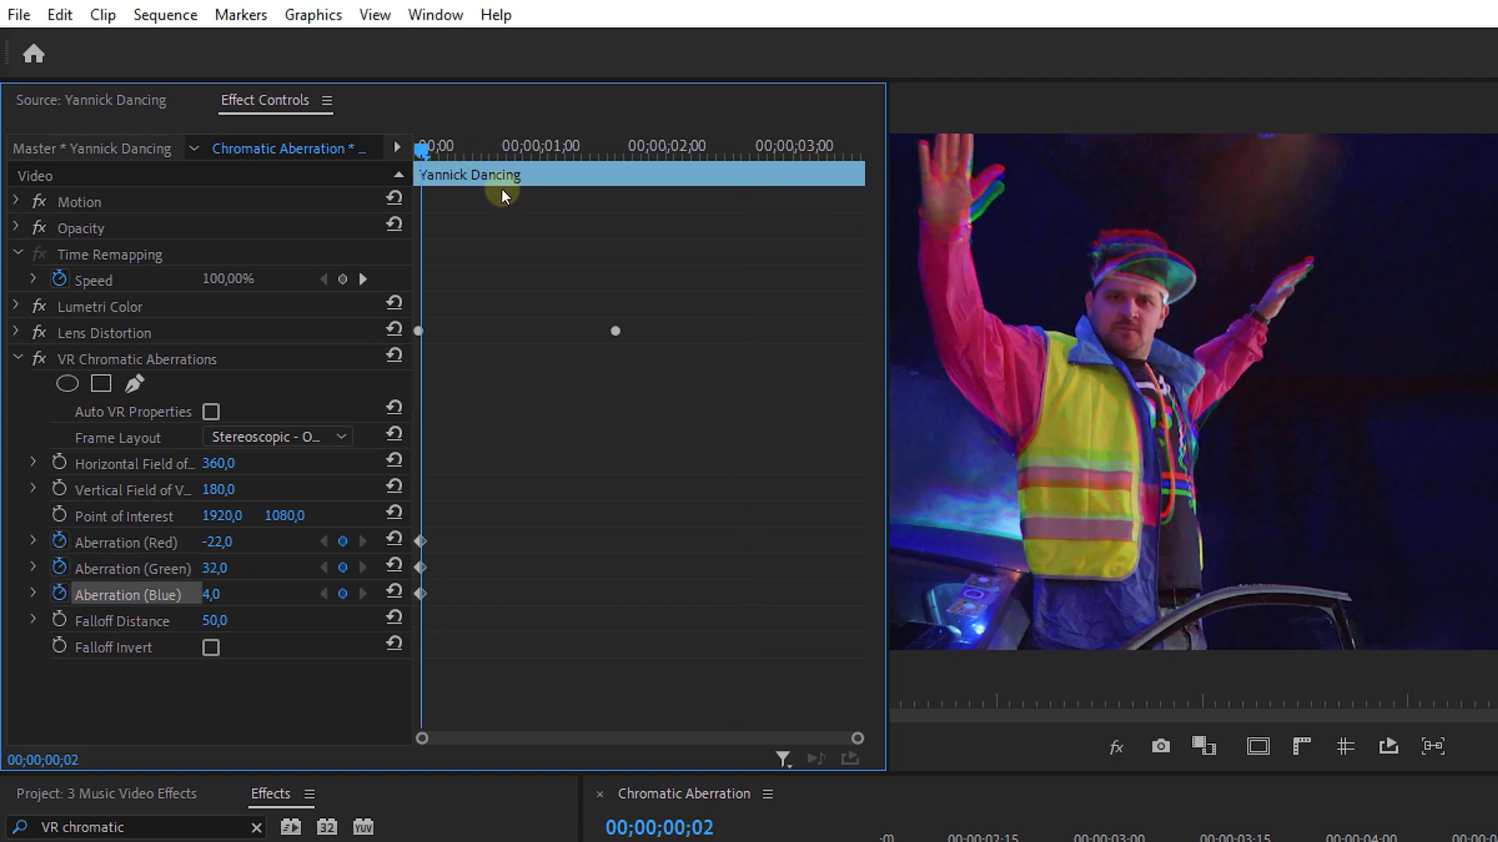
{"action": "left_click_drag", "start_coordinate": [501, 191], "coordinate": [762, 207]}
{"action": "left_click_drag", "start_coordinate": [218, 542], "coordinate": [357, 506]}
{"action": "left_click_drag", "start_coordinate": [214, 567], "coordinate": [341, 554]}
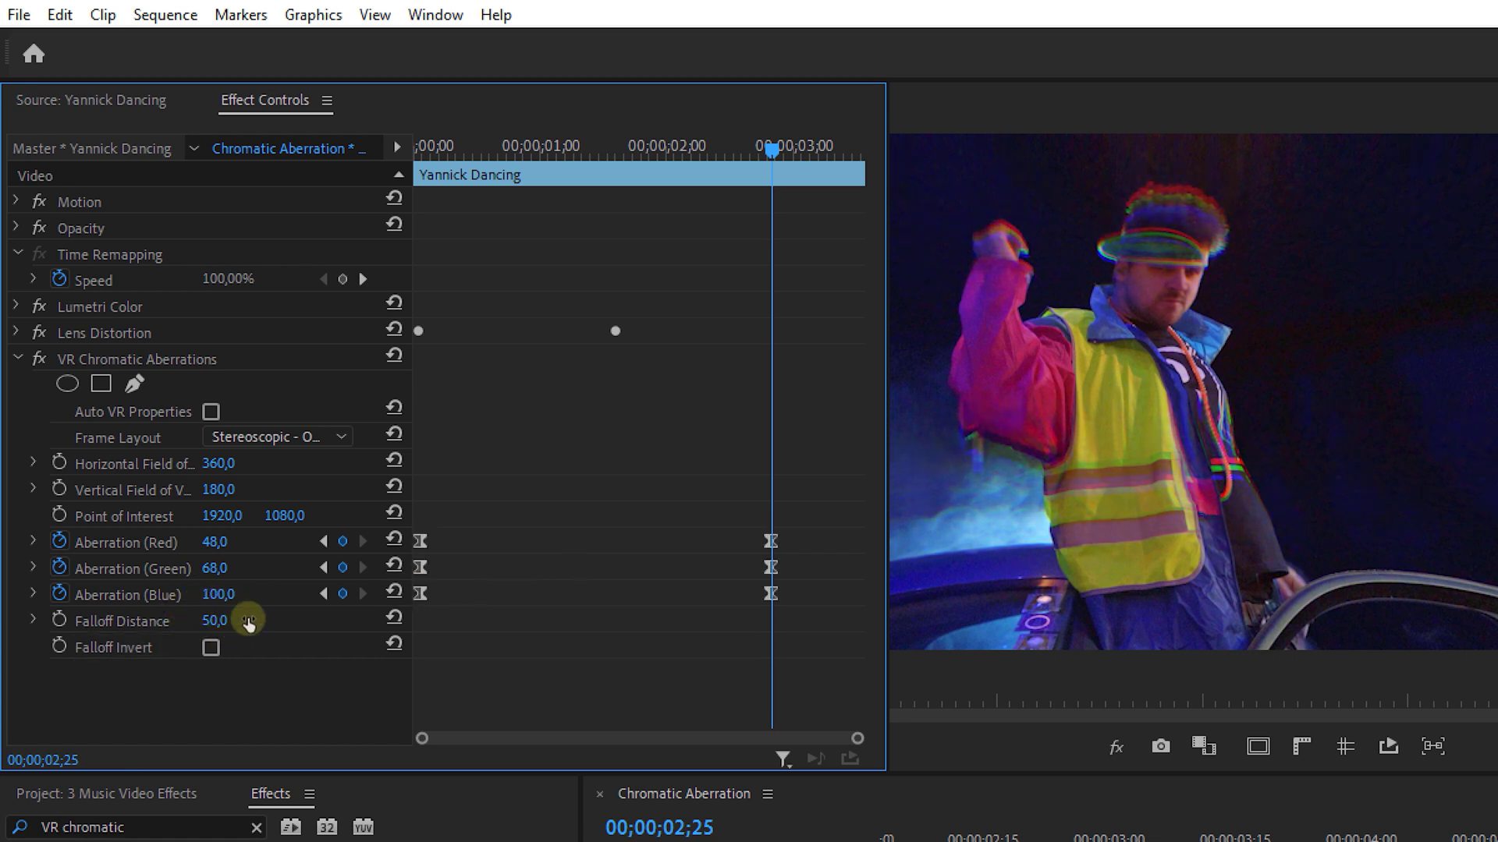
- Mask the aberration with an inverted, tall, heavily feathered oval around the dancer
{"action": "left_click", "coordinate": [67, 383]}
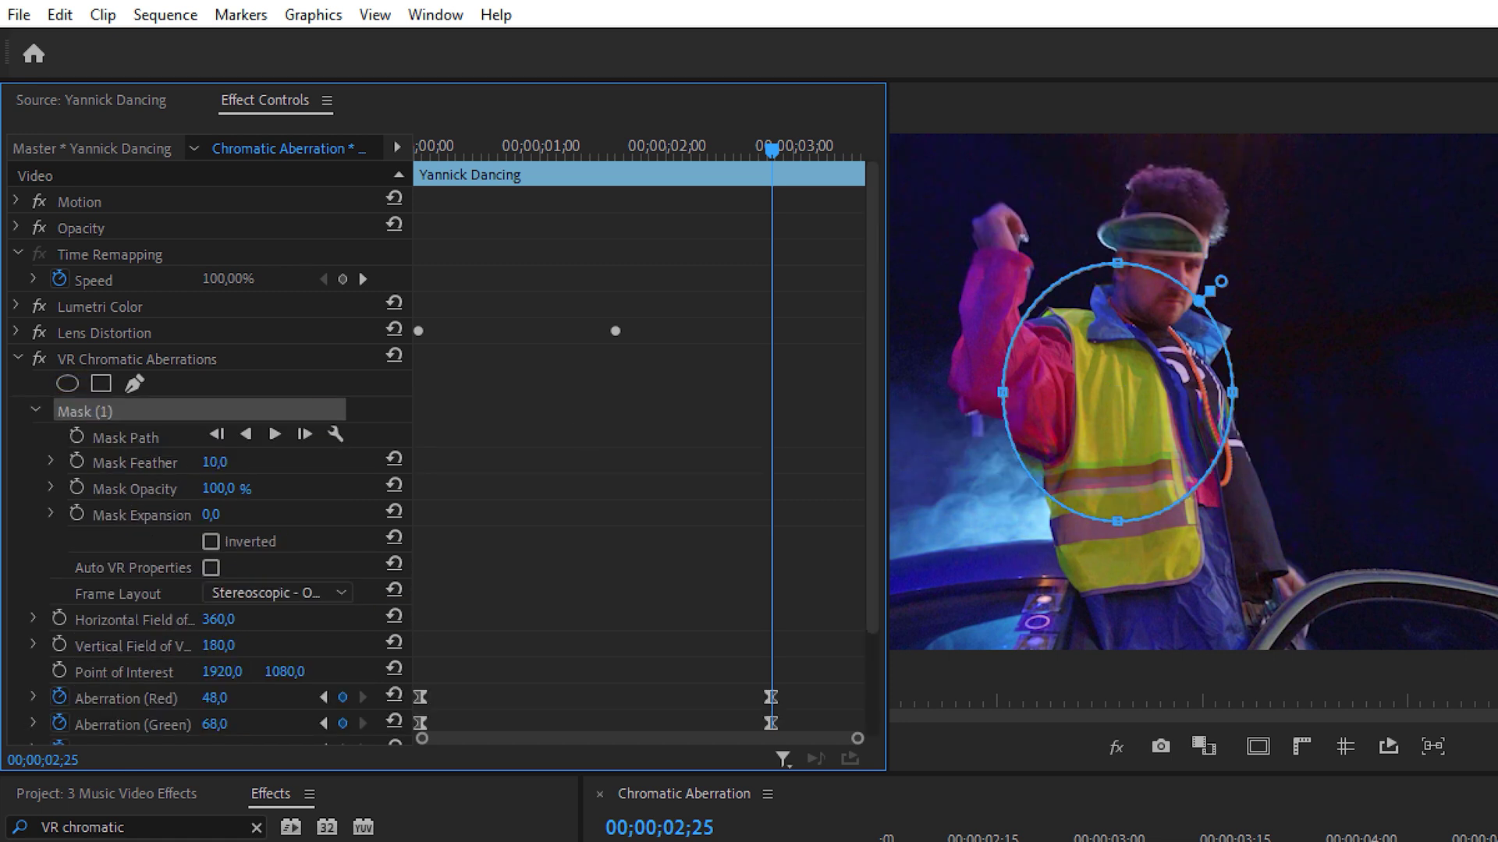
{"action": "left_click_drag", "start_coordinate": [1004, 394], "coordinate": [971, 395]}
{"action": "left_click_drag", "start_coordinate": [1130, 265], "coordinate": [1115, 169]}
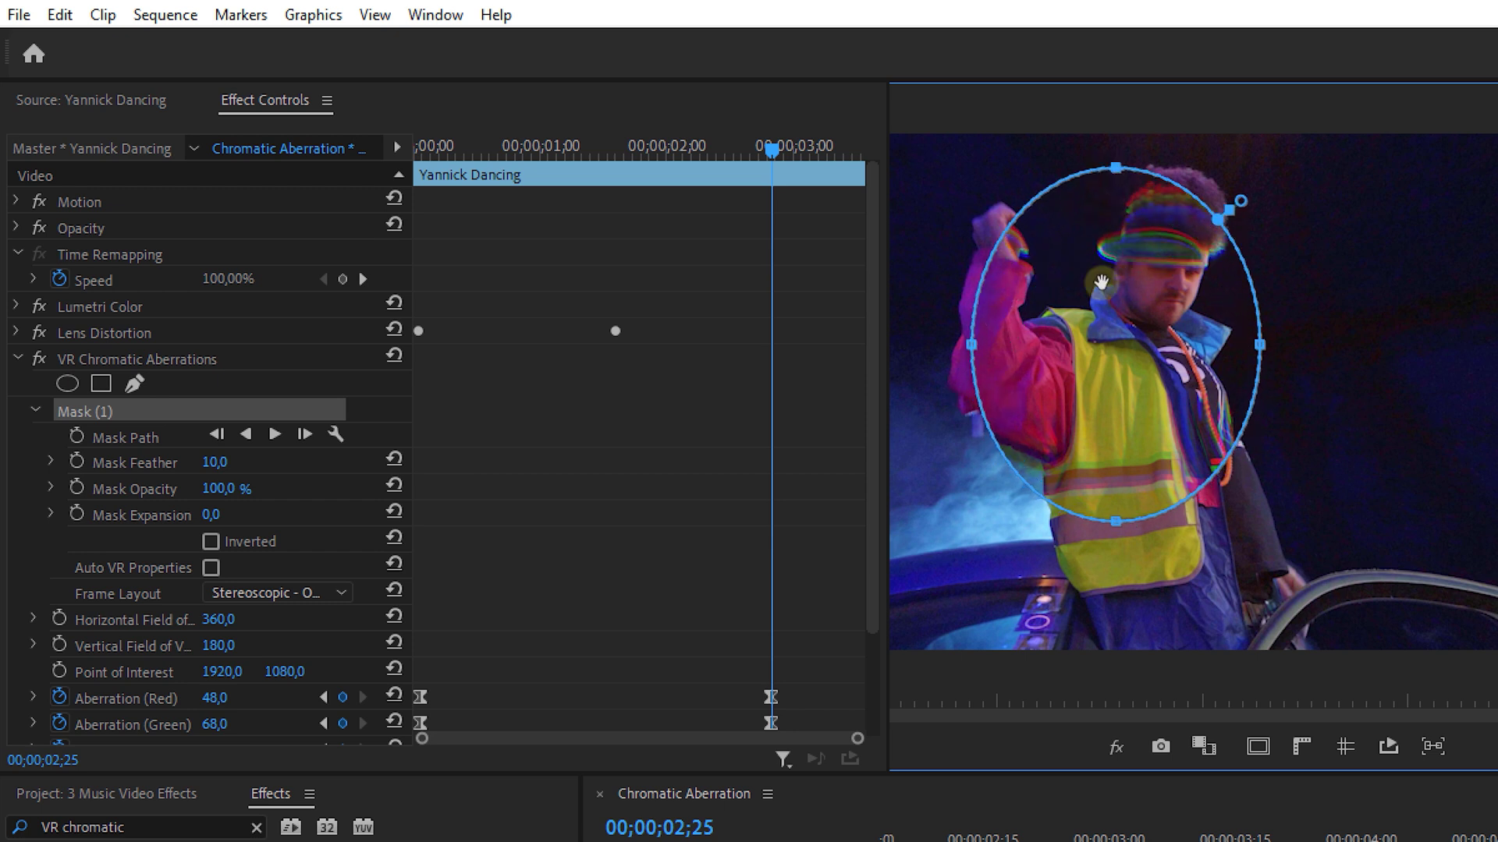
{"action": "left_click_drag", "start_coordinate": [1131, 522], "coordinate": [1116, 618]}
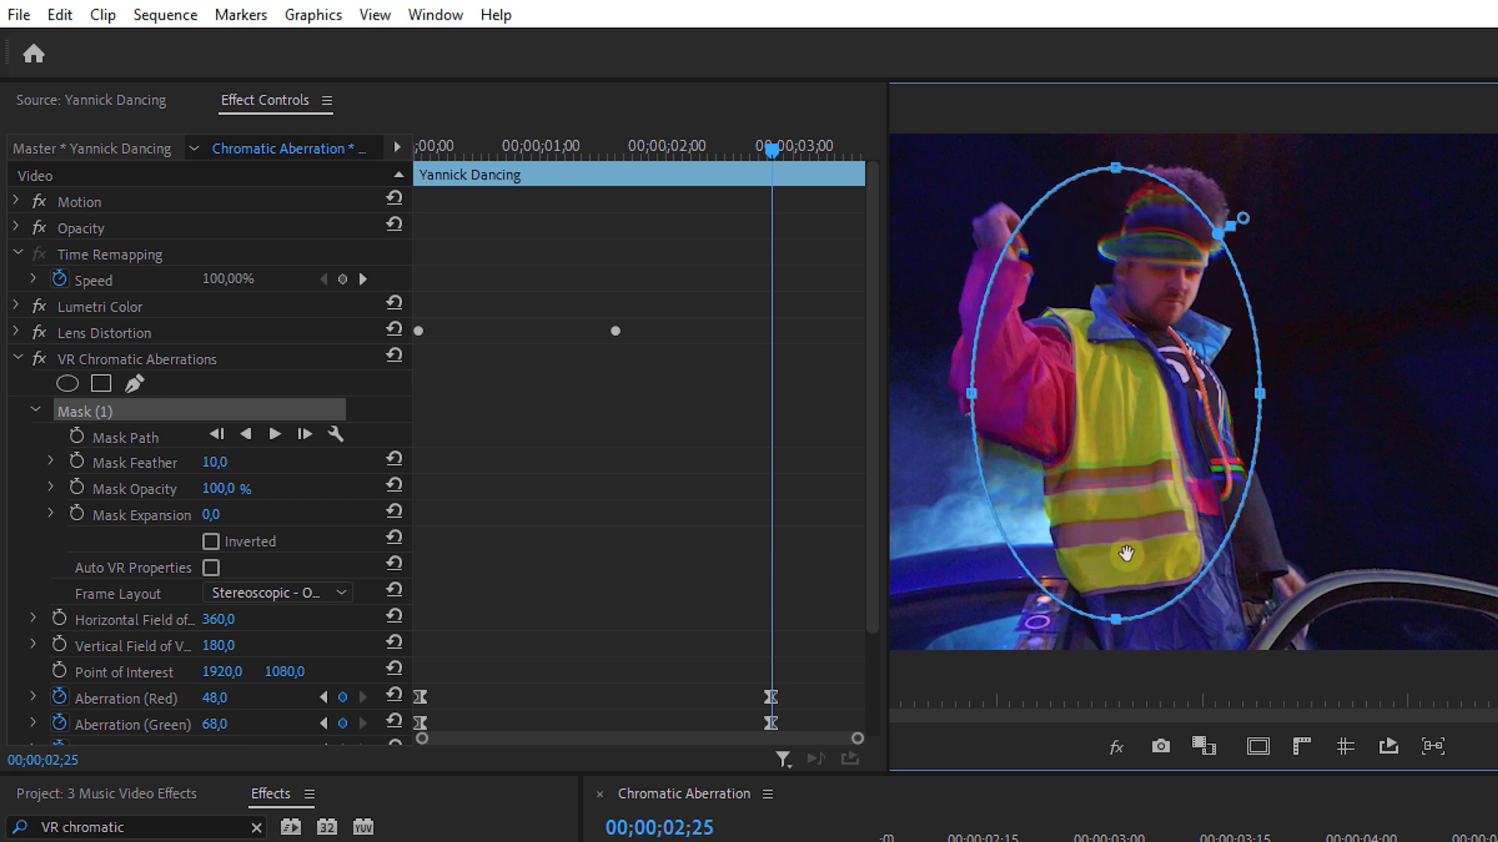
{"action": "left_click", "coordinate": [242, 544]}
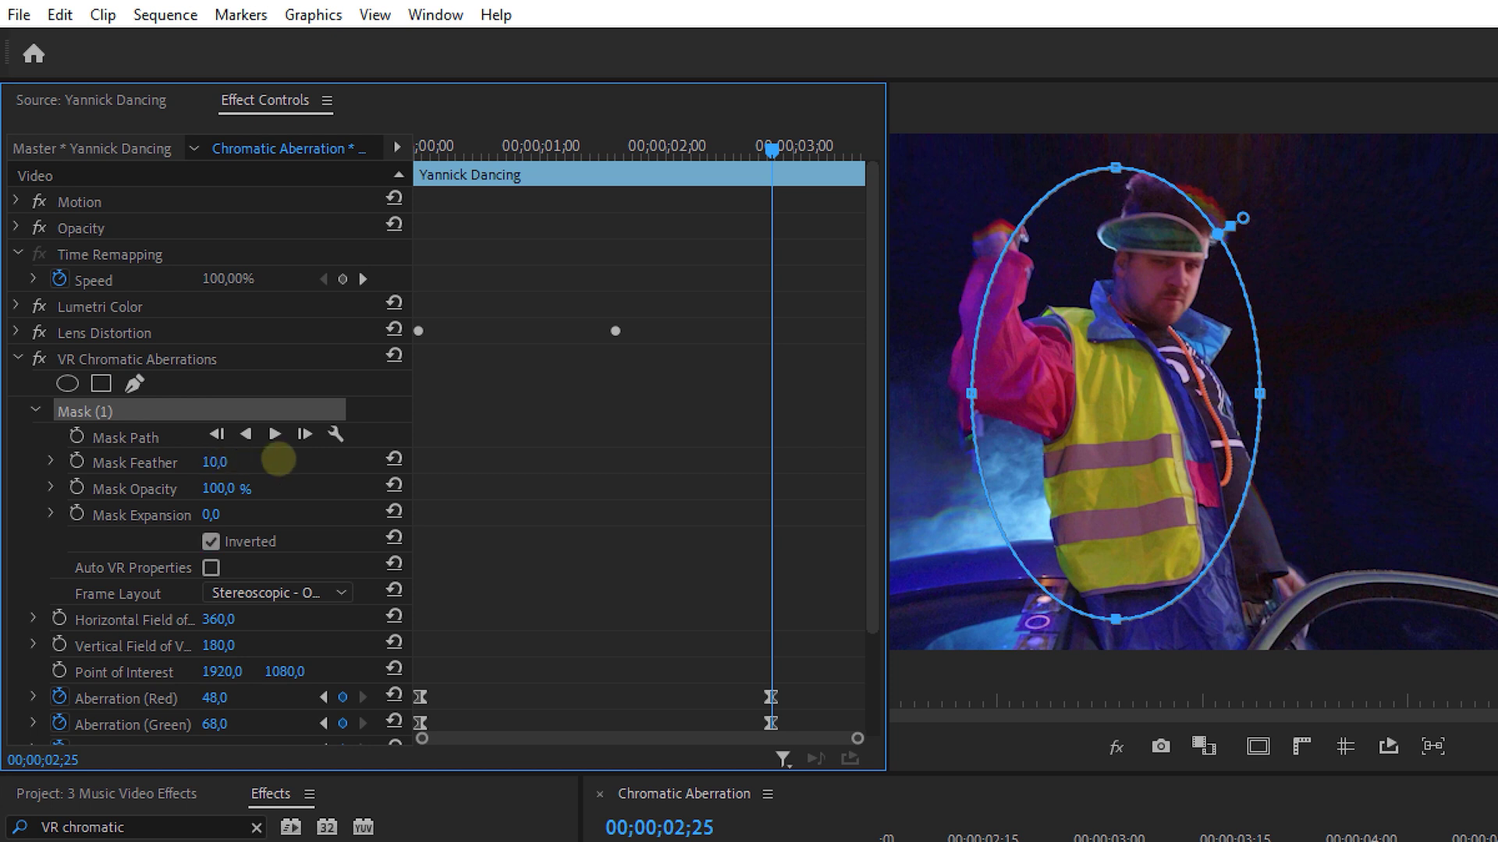
{"action": "left_click_drag", "start_coordinate": [1243, 217], "coordinate": [1317, 171]}
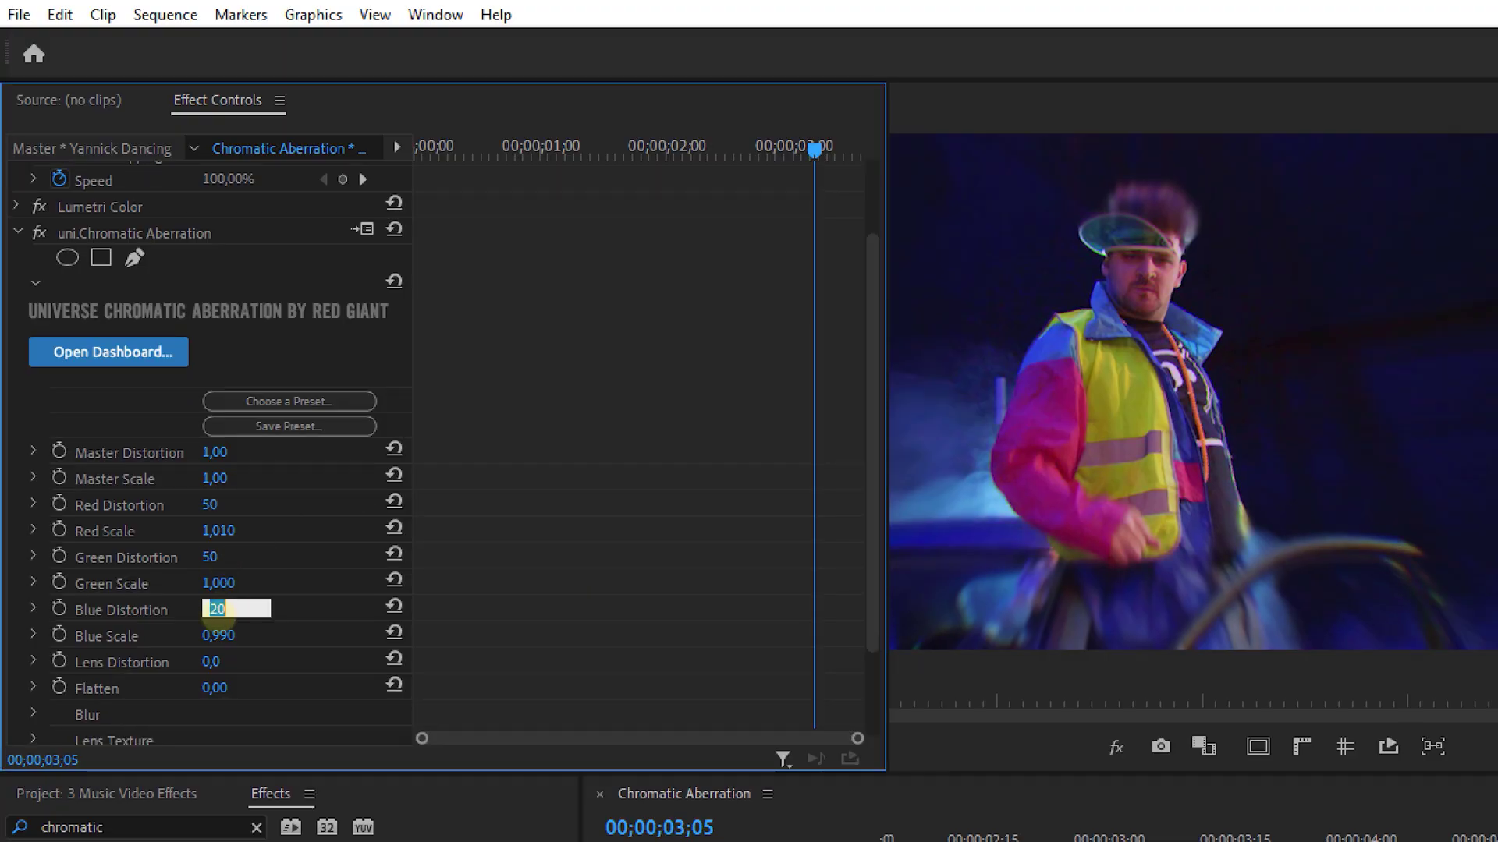
{"action": "type", "text": "1.1"}
- Set the Universe Chromatic Aberration Red Scale to 1.1
{"action": "key", "text": "Return"}
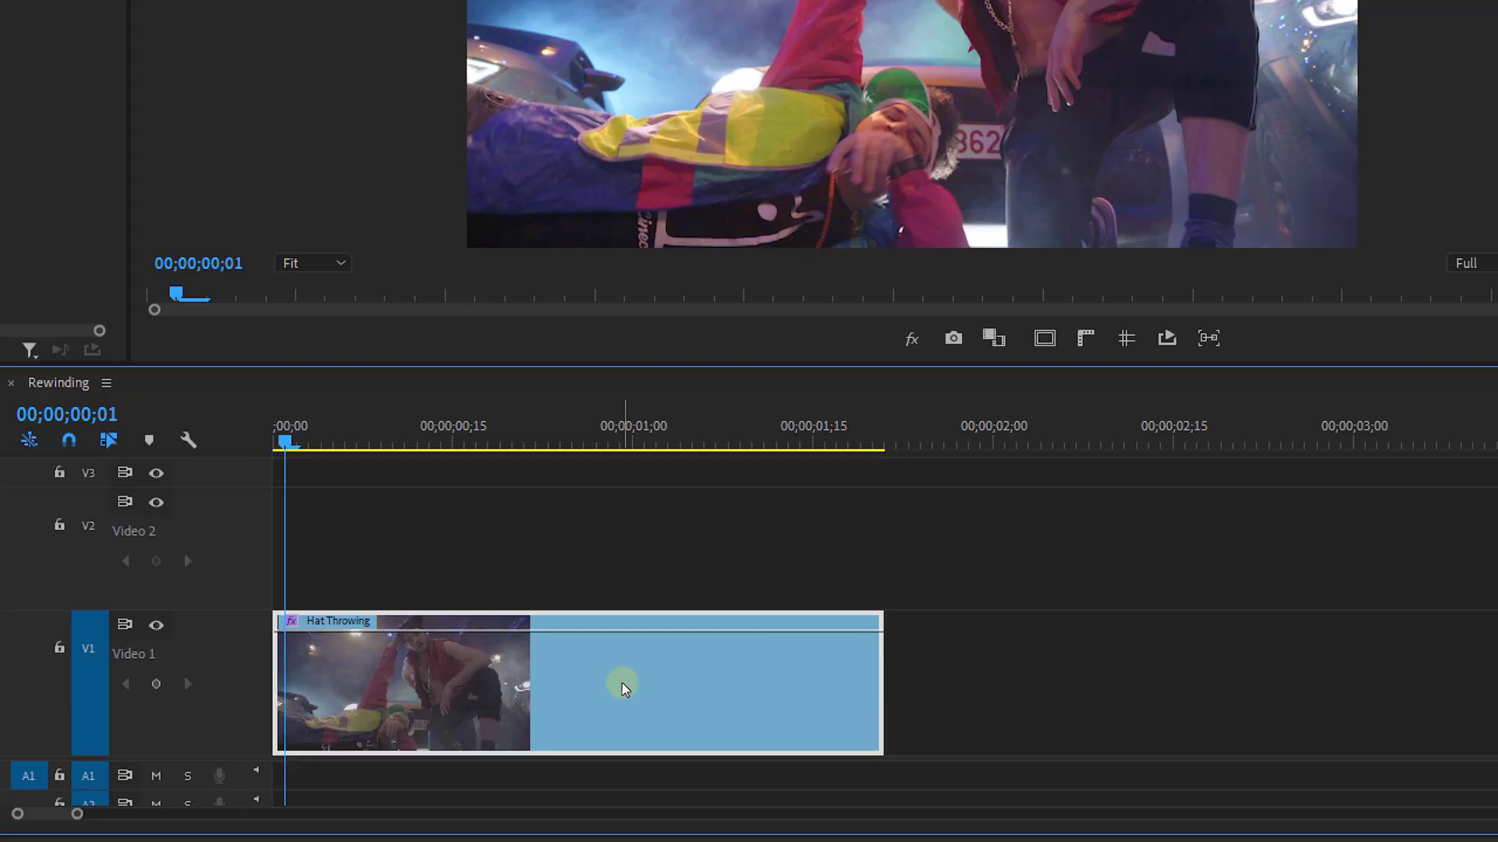
- Copy the Hat Throwing clip onto Video 2 and park the playhead at 00;00;00;28
{"action": "left_click_drag", "start_coordinate": [627, 641], "coordinate": [615, 583]}
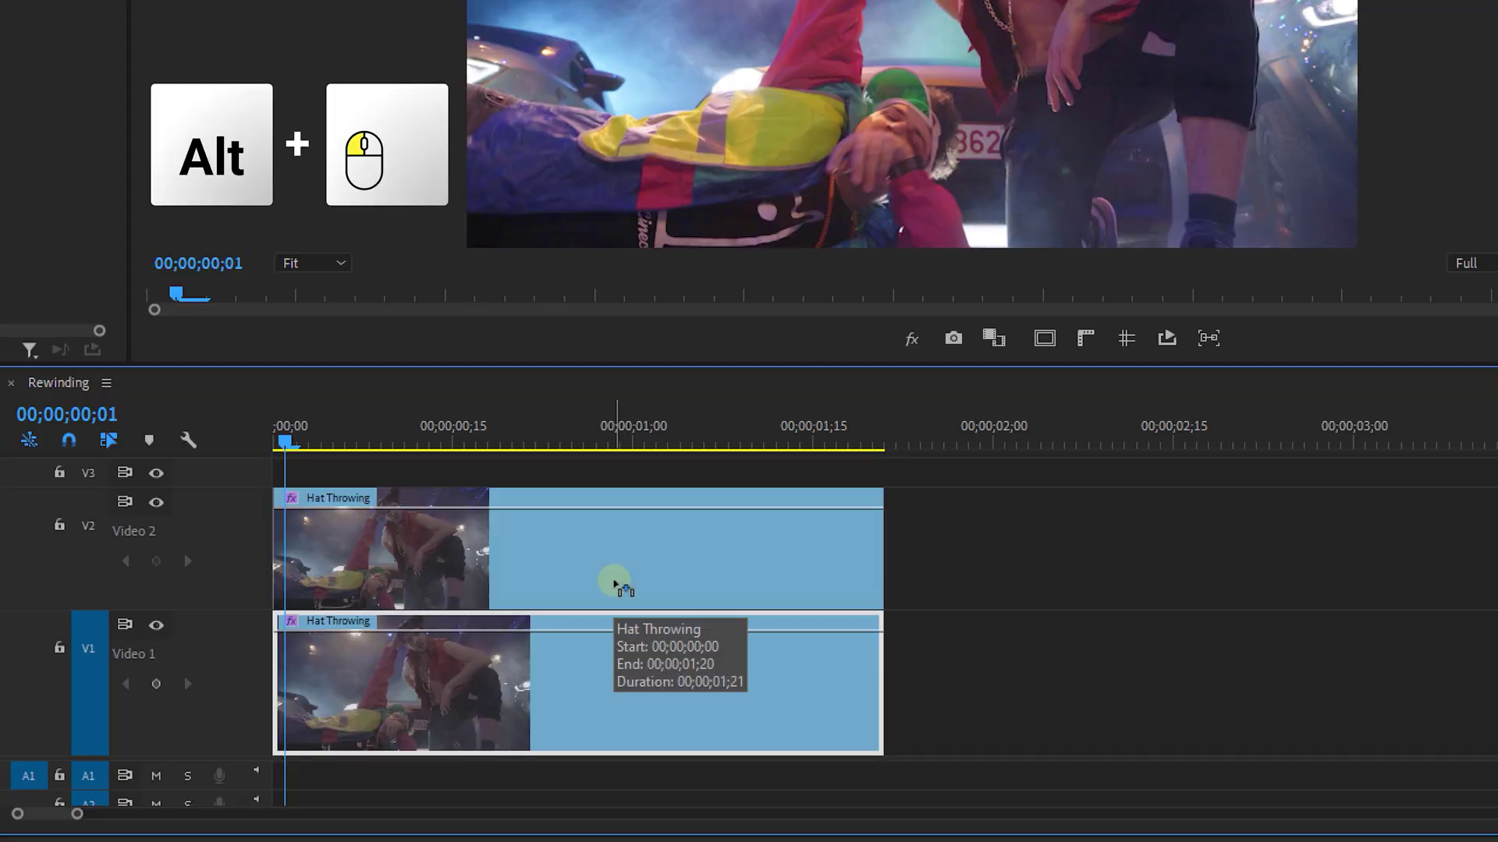
{"action": "left_click_drag", "start_coordinate": [287, 442], "coordinate": [400, 443]}
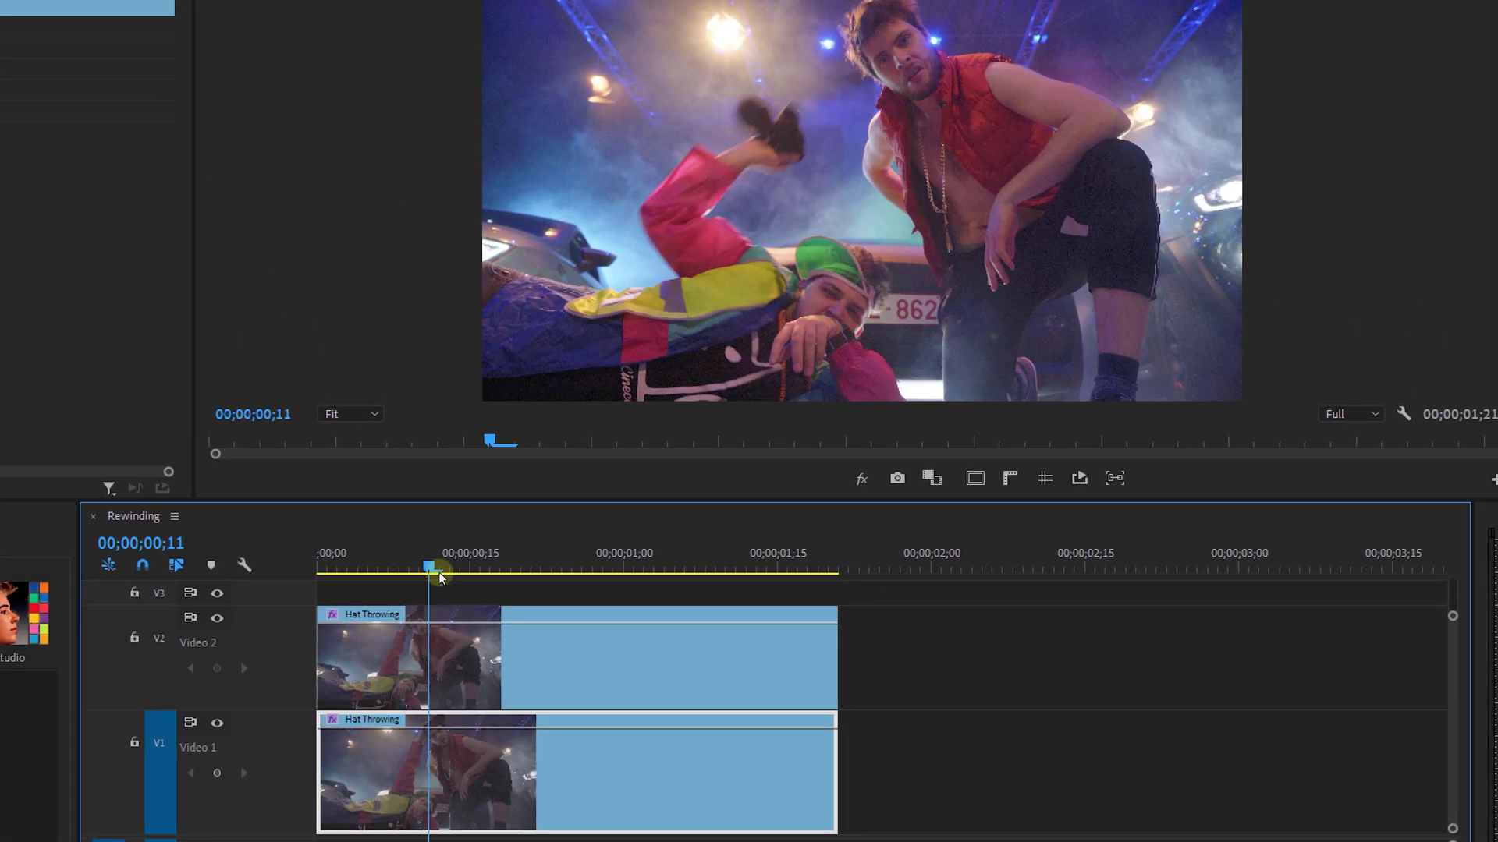
{"action": "left_click_drag", "start_coordinate": [441, 577], "coordinate": [618, 594]}
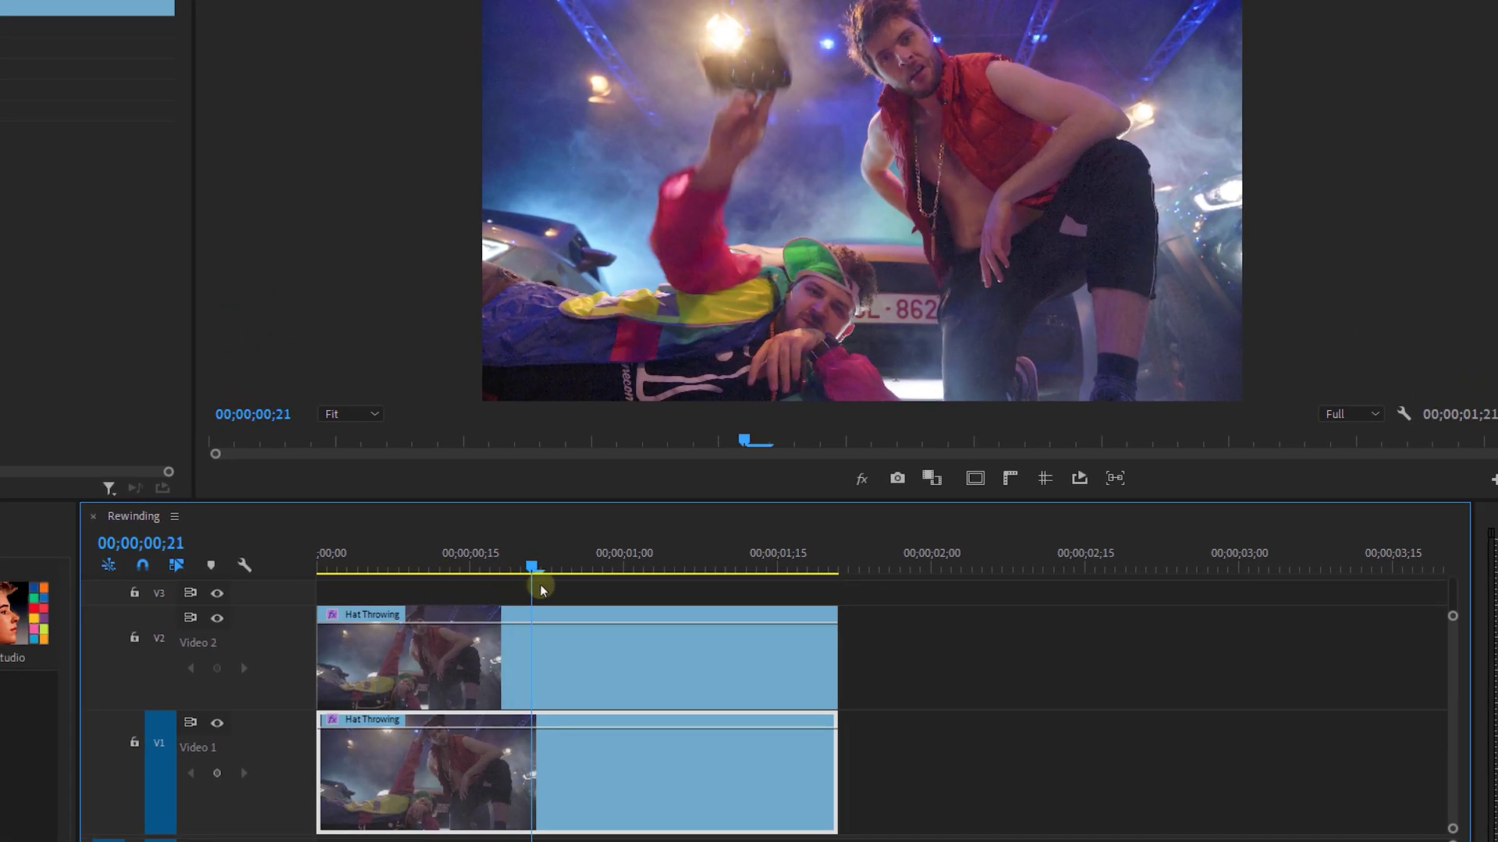
{"action": "left_click_drag", "start_coordinate": [618, 594], "coordinate": [614, 595]}
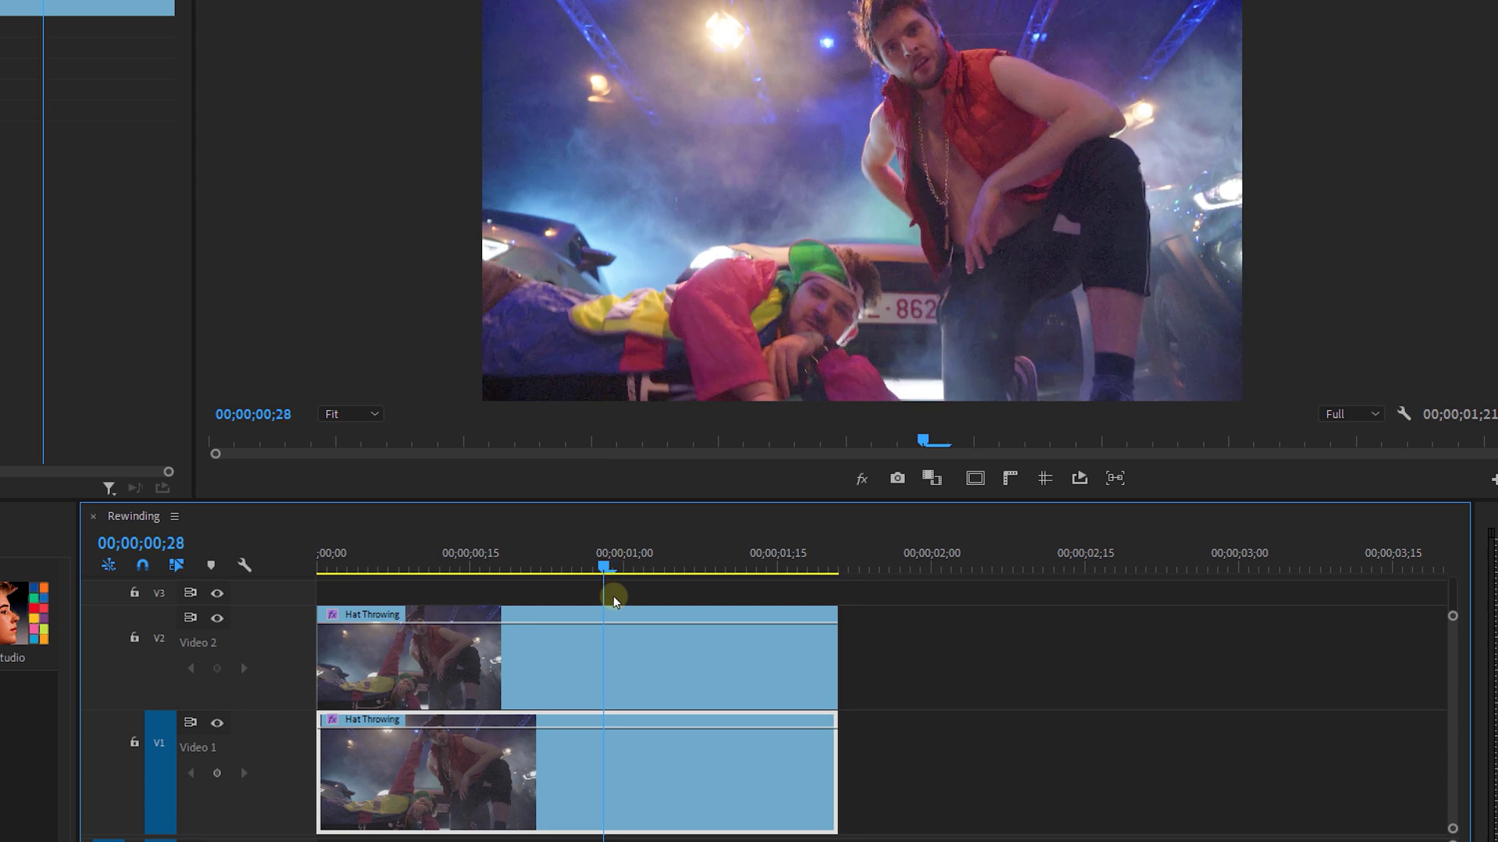
- Split the Video 1 clip at 28 frames and delete its trailing piece
{"action": "key", "text": "c"}
{"action": "left_click", "coordinate": [608, 737]}
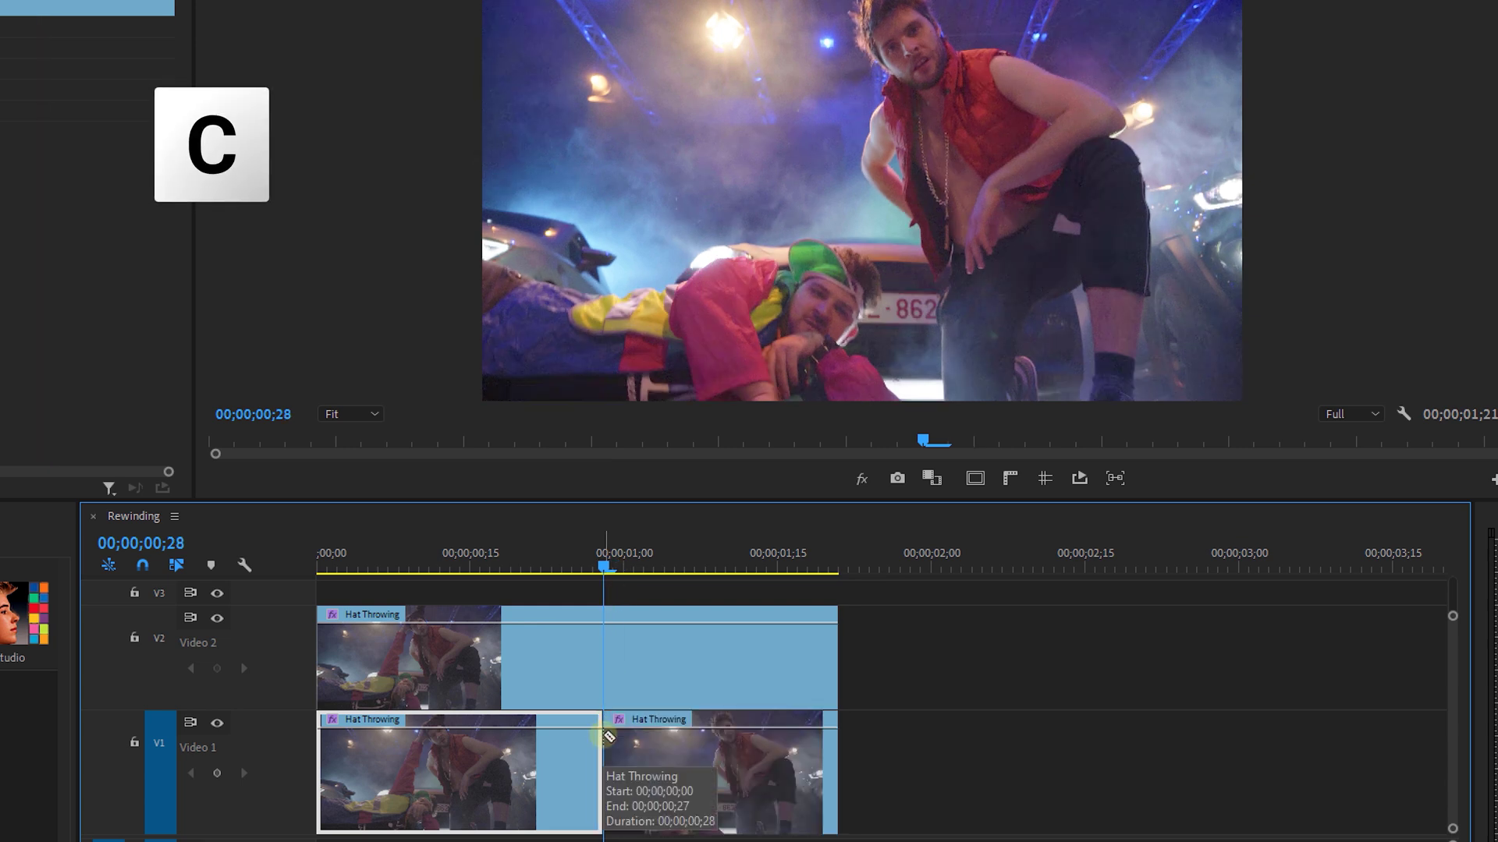
{"action": "key", "text": "v"}
{"action": "left_click", "coordinate": [716, 746]}
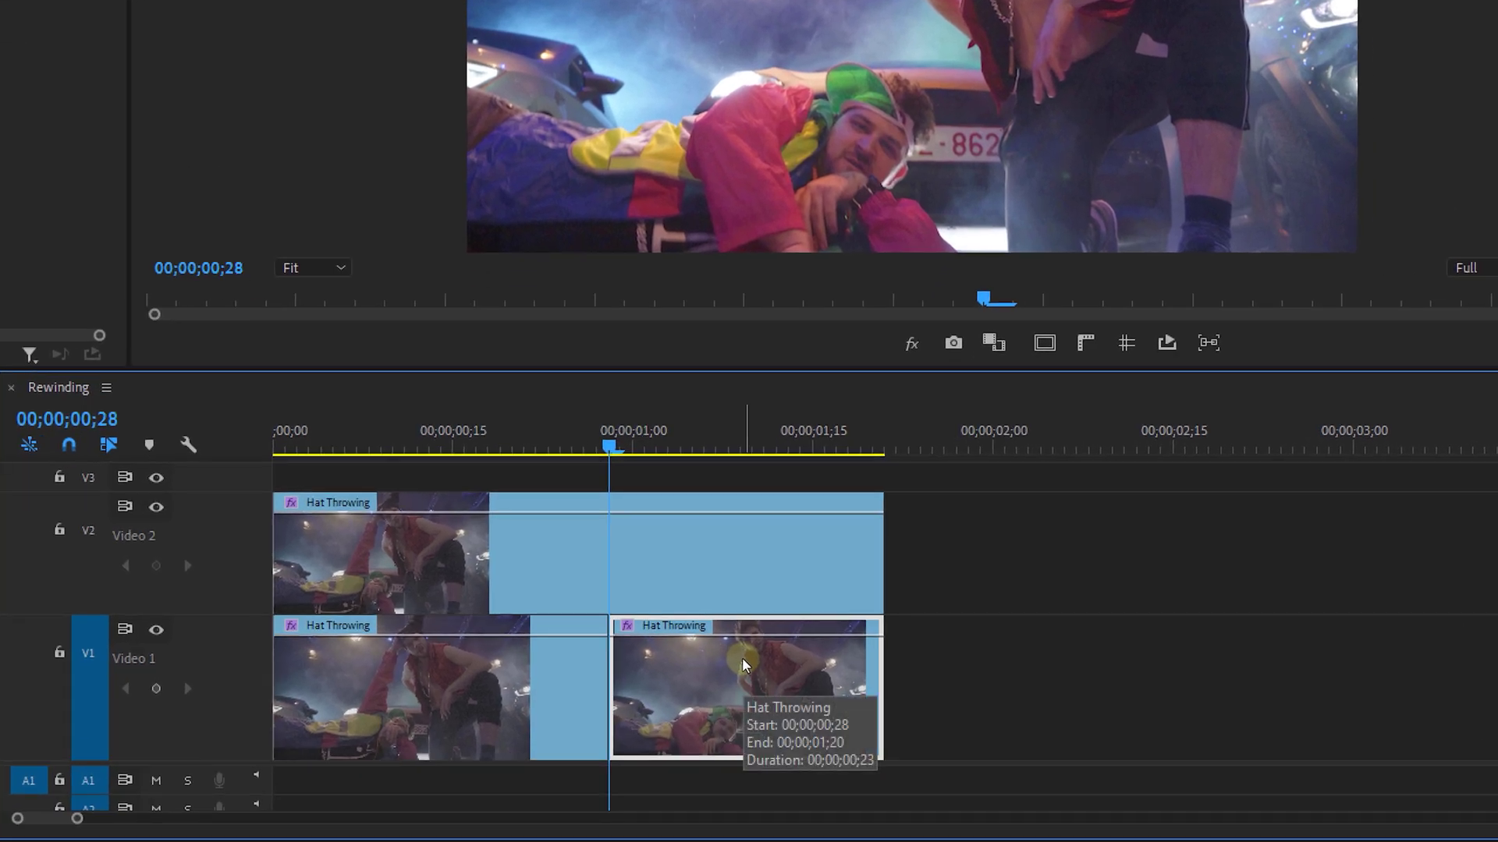
{"action": "key", "text": "Delete"}
{"action": "left_click", "coordinate": [624, 547]}
{"action": "right_click", "coordinate": [624, 547]}
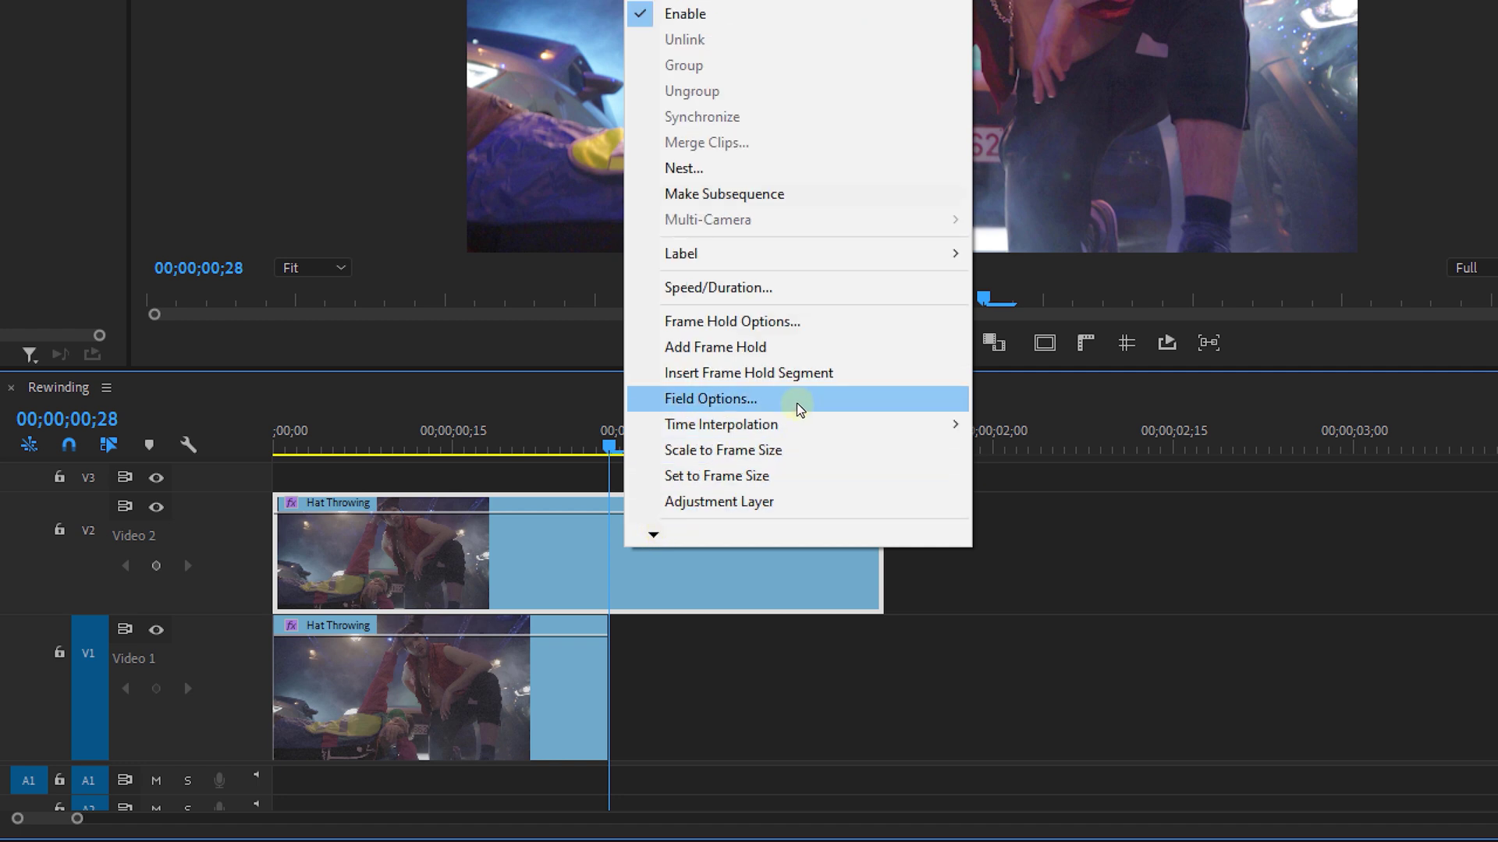
- Freeze Video 2 from 28 frames, delete its first piece, and copy the Video 1 clip to 1;21
{"action": "left_click", "coordinate": [809, 355]}
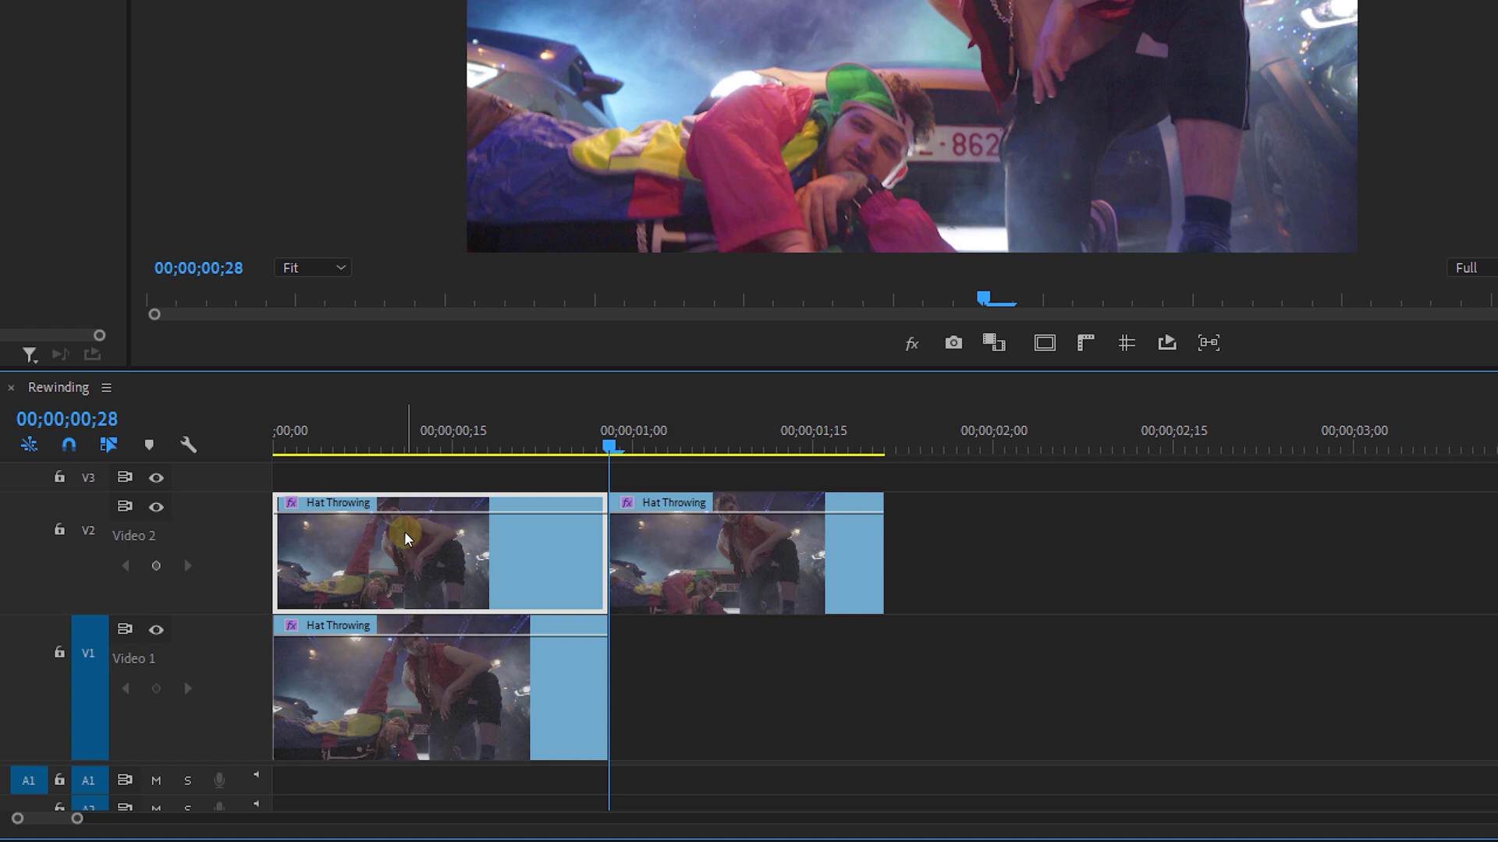
{"action": "key", "text": "Delete"}
{"action": "left_click_drag", "start_coordinate": [449, 695], "coordinate": [1059, 667]}
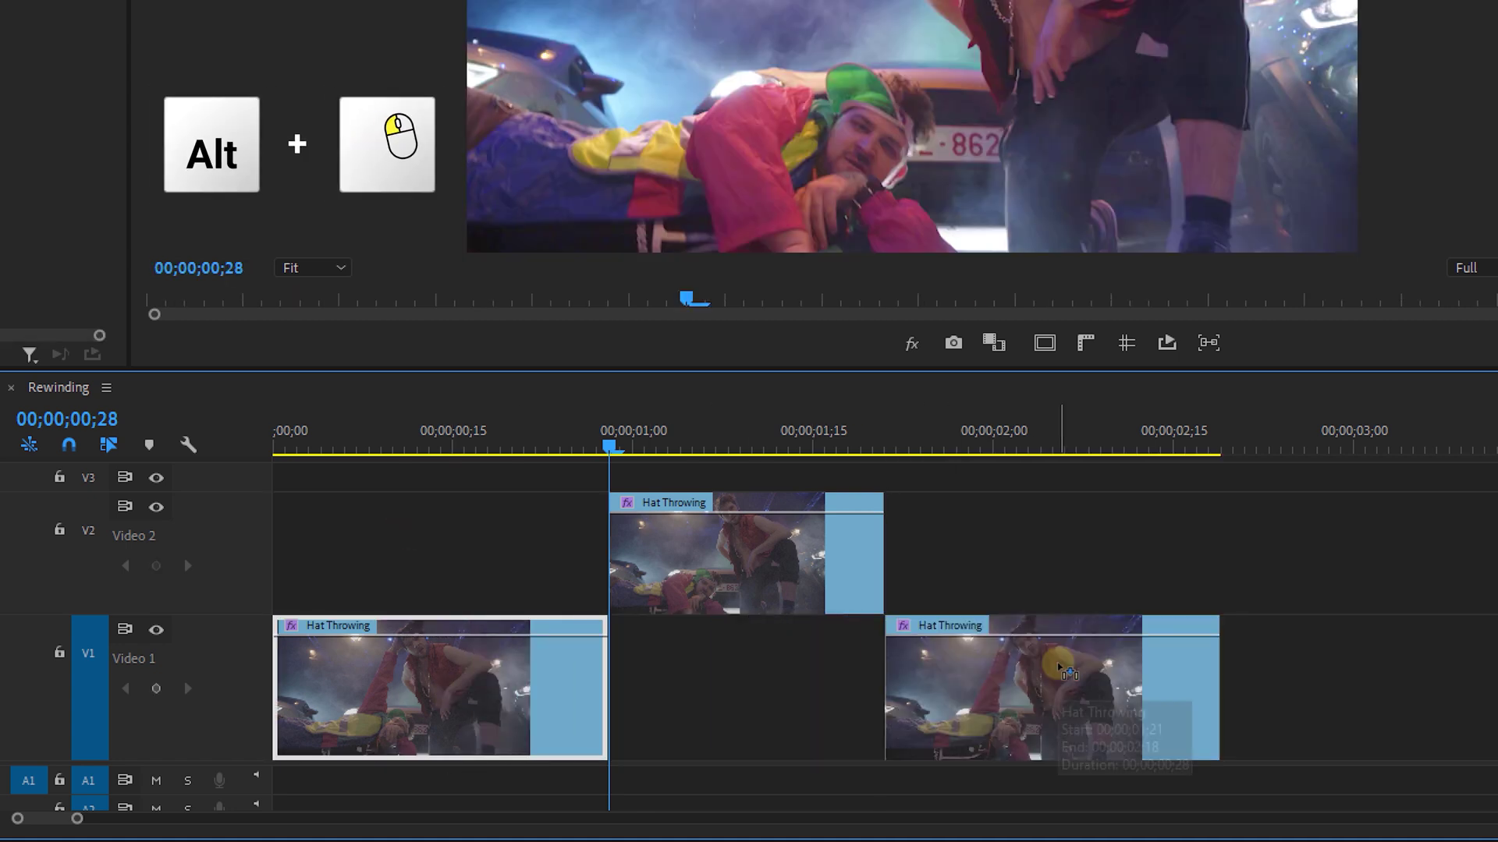
{"action": "right_click", "coordinate": [1059, 665]}
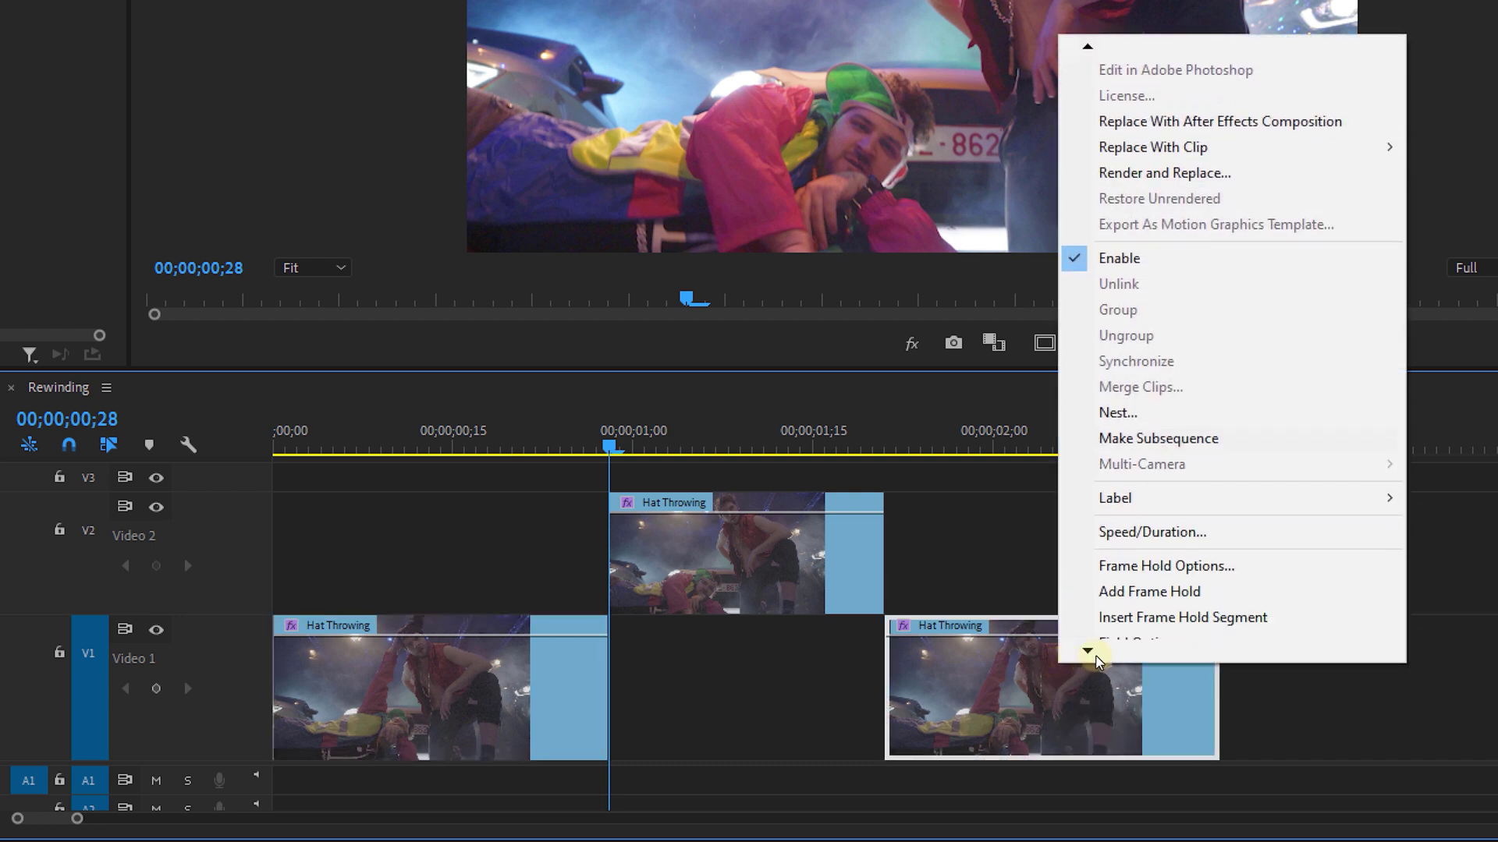
- Reverse the Video 1 duplicate's speed and rate-stretch it to about 10 frames
{"action": "left_click", "coordinate": [1290, 403]}
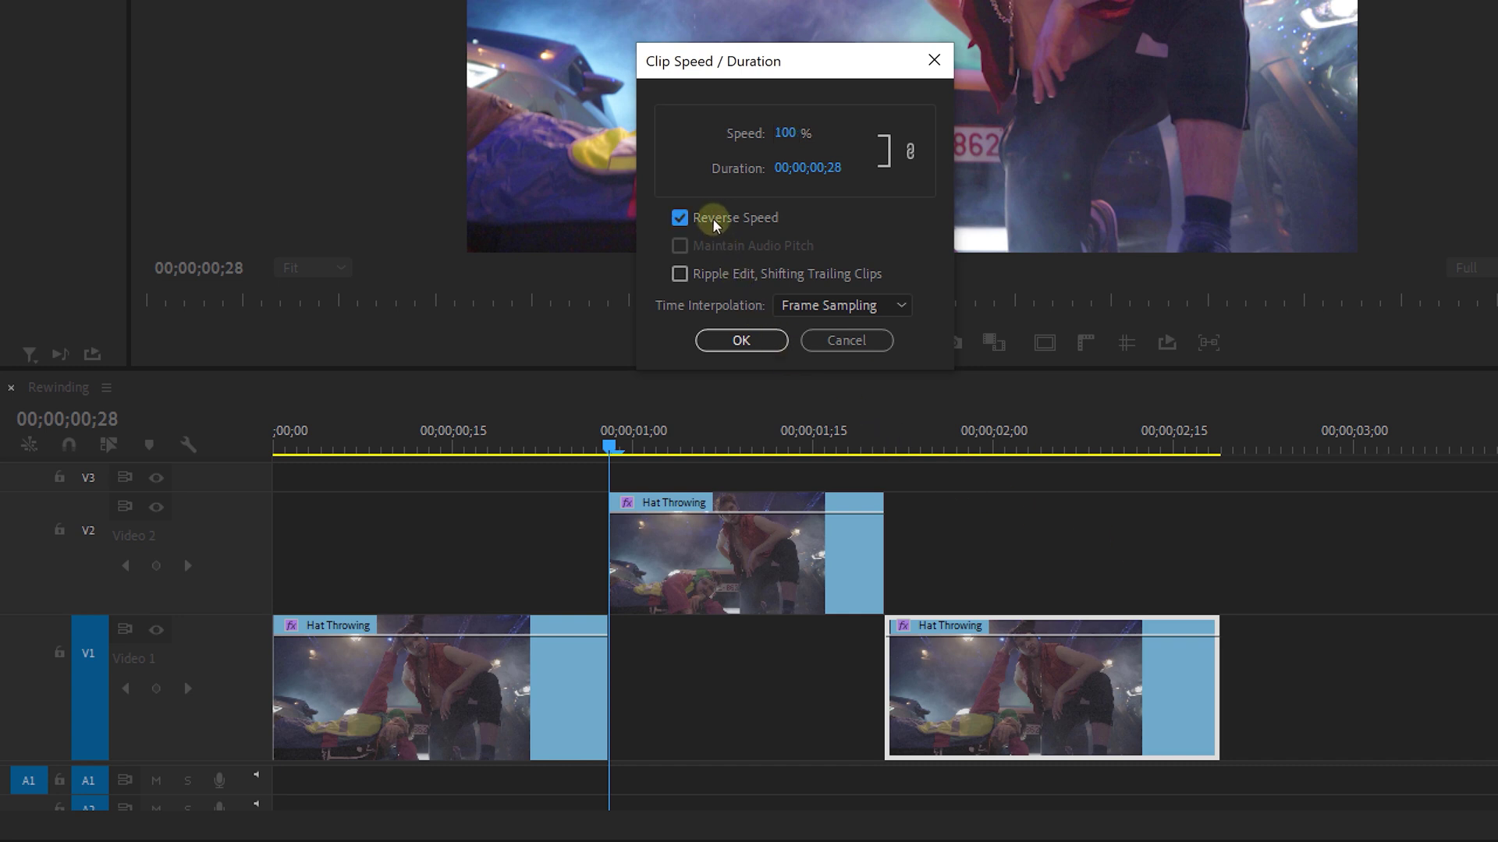
{"action": "left_click", "coordinate": [760, 340]}
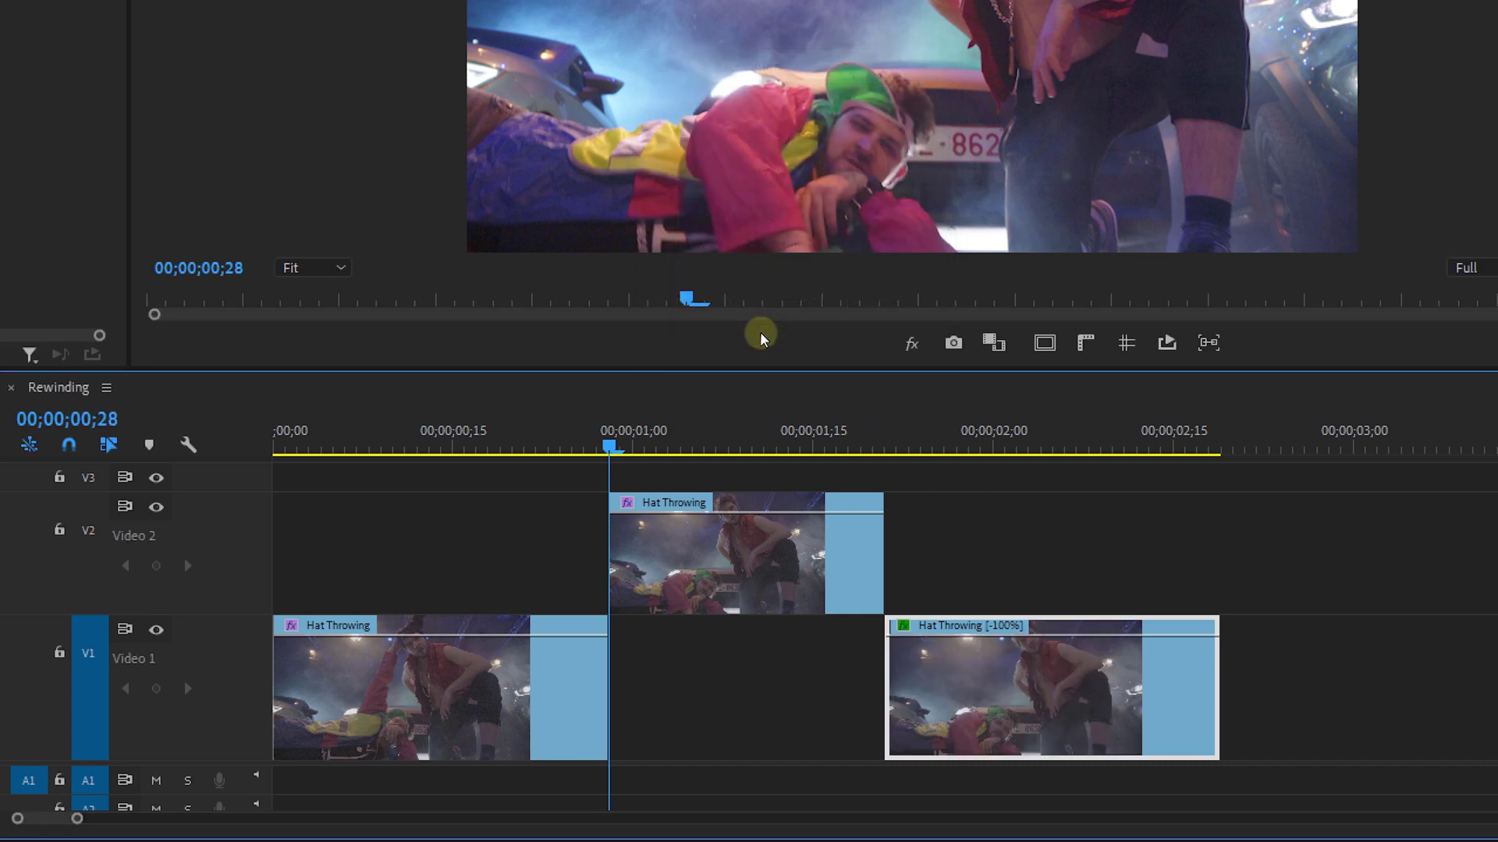
{"action": "key", "text": "space"}
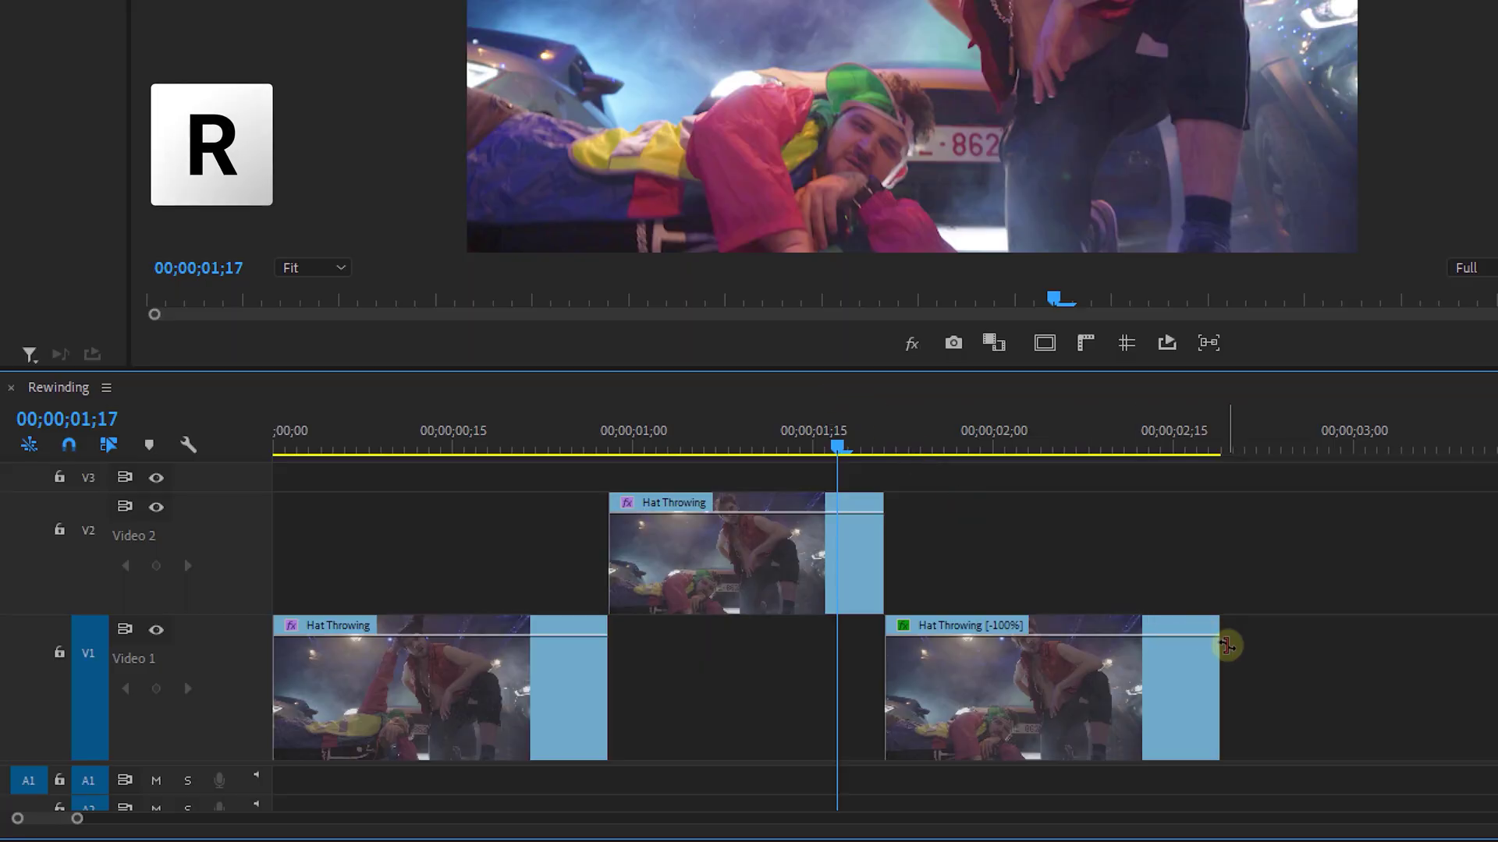
{"action": "left_click_drag", "start_coordinate": [1216, 645], "coordinate": [1095, 647]}
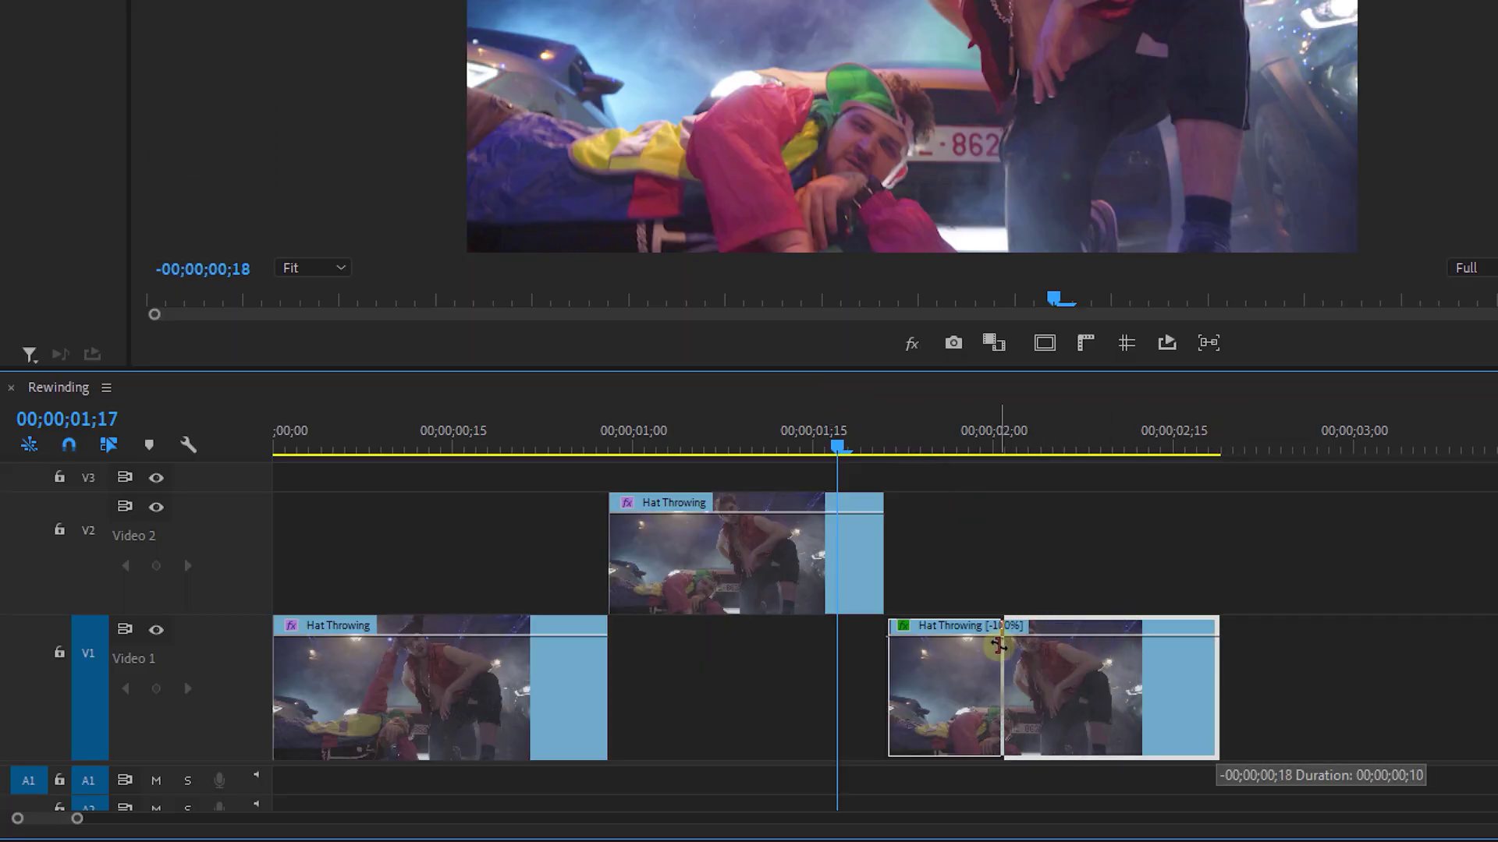
{"action": "left_click_drag", "start_coordinate": [993, 639], "coordinate": [991, 640]}
{"action": "left_click", "coordinate": [675, 428]}
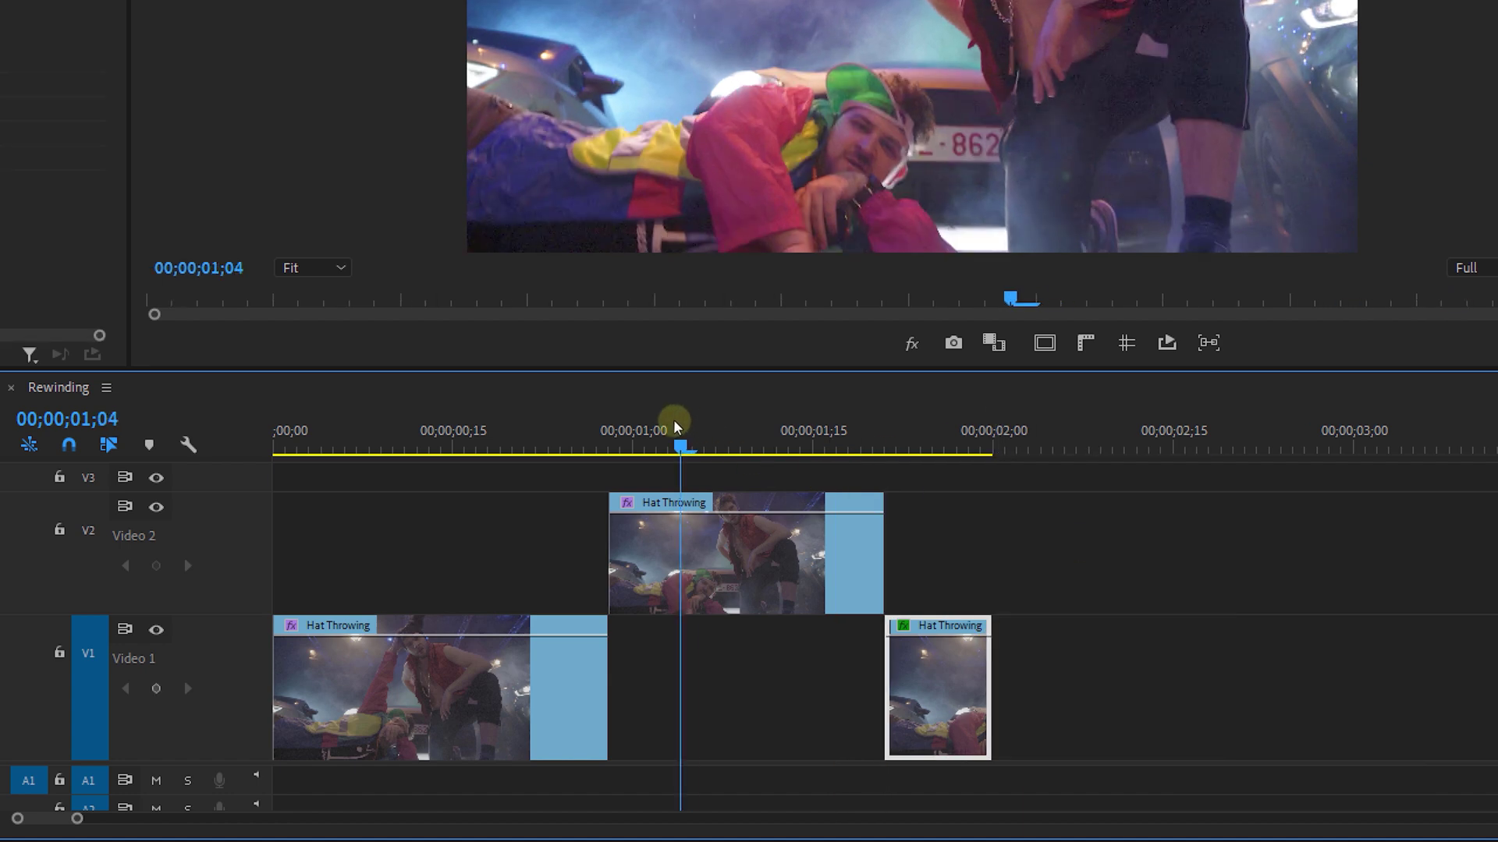
{"action": "left_click", "coordinate": [666, 538]}
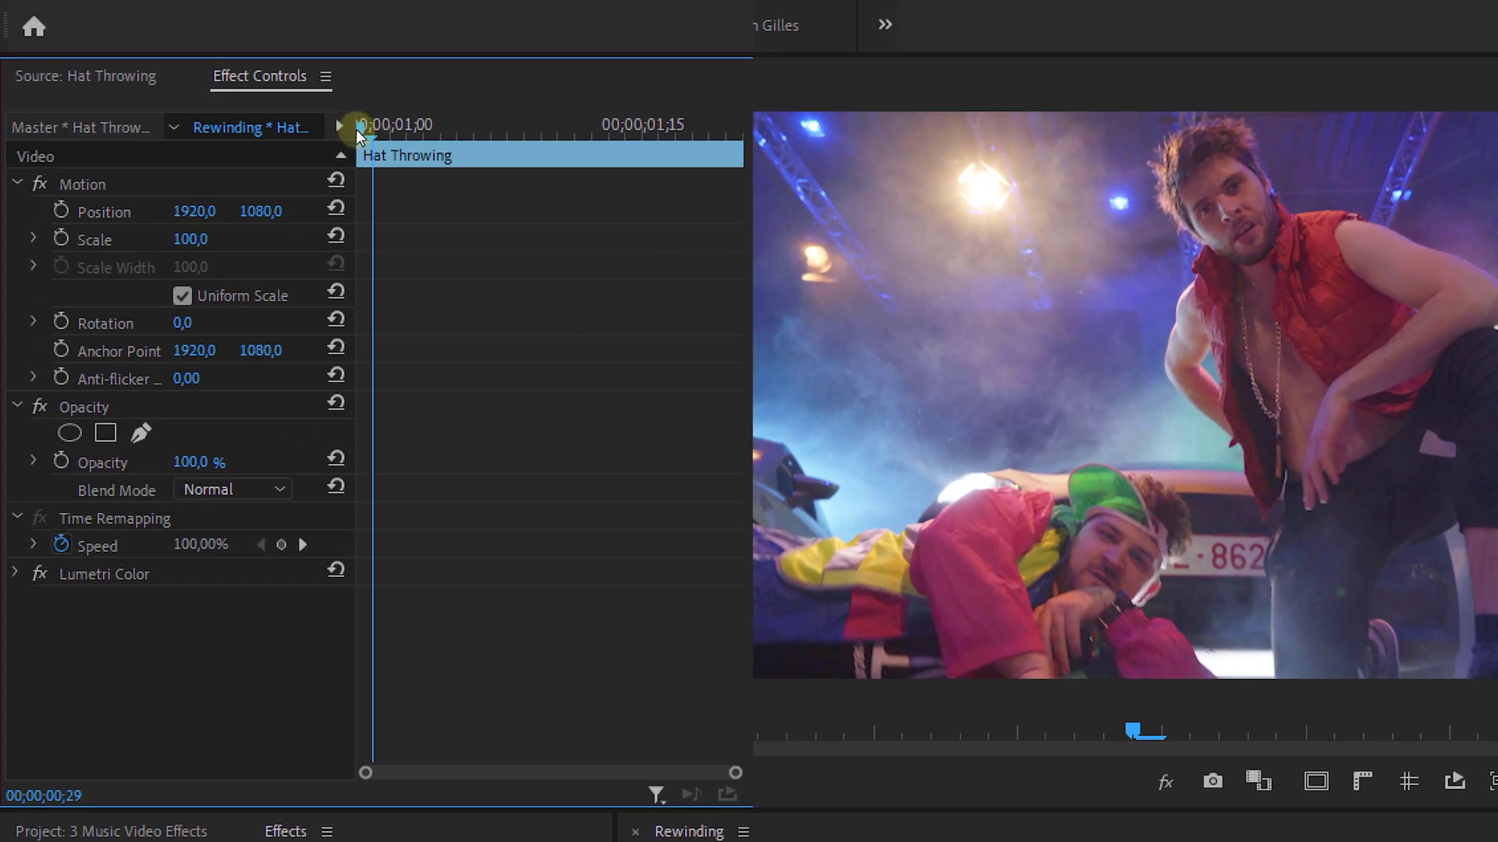
- Keyframe the freeze frame's Scale 100→110→100 and Saturation back to 100 at its end
{"action": "left_click_drag", "start_coordinate": [357, 129], "coordinate": [349, 129]}
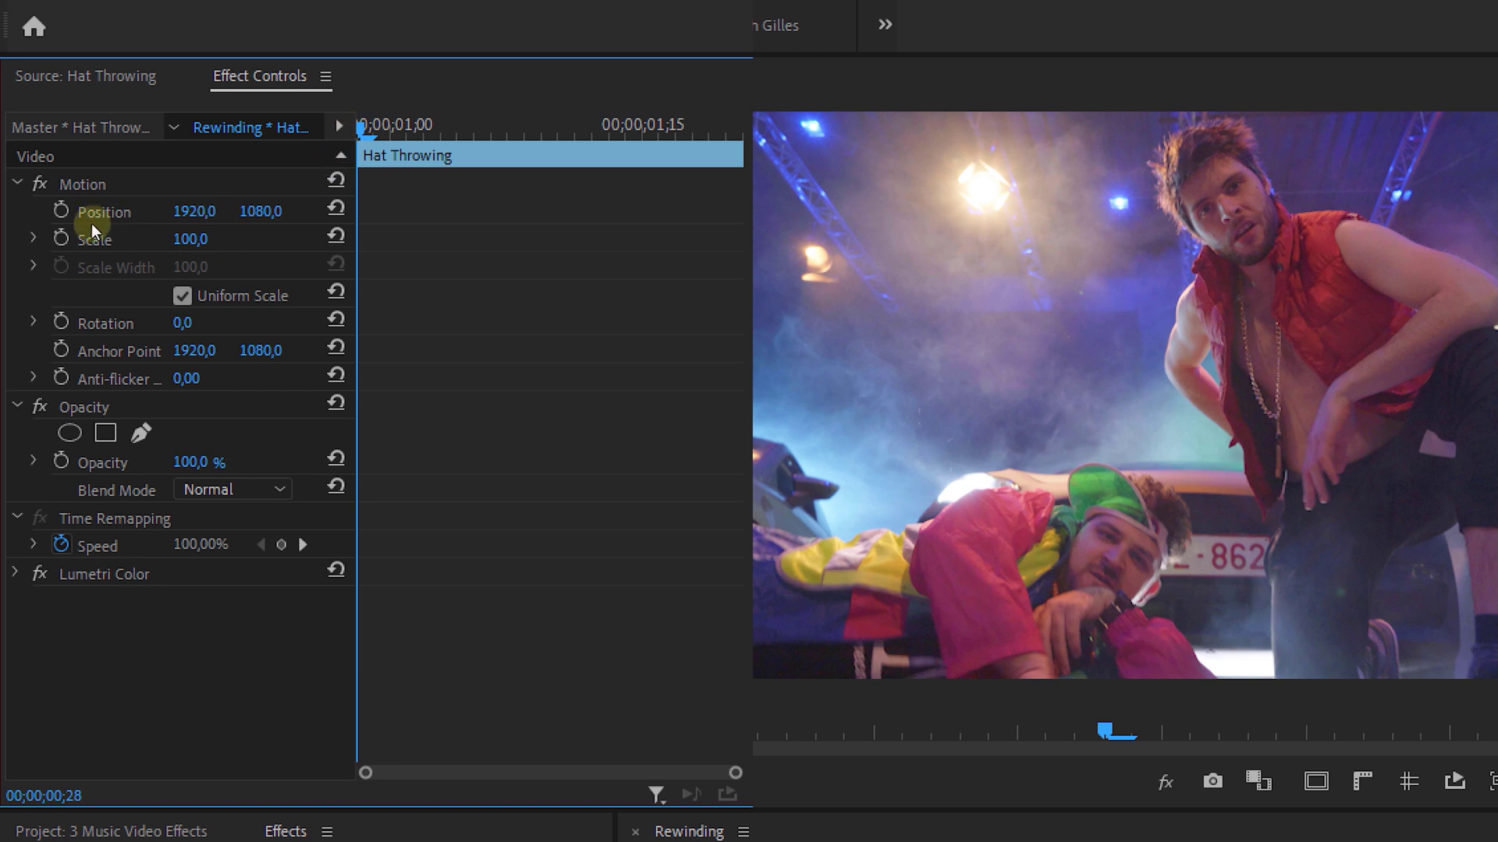
{"action": "left_click", "coordinate": [61, 238]}
{"action": "key", "text": "Right"}
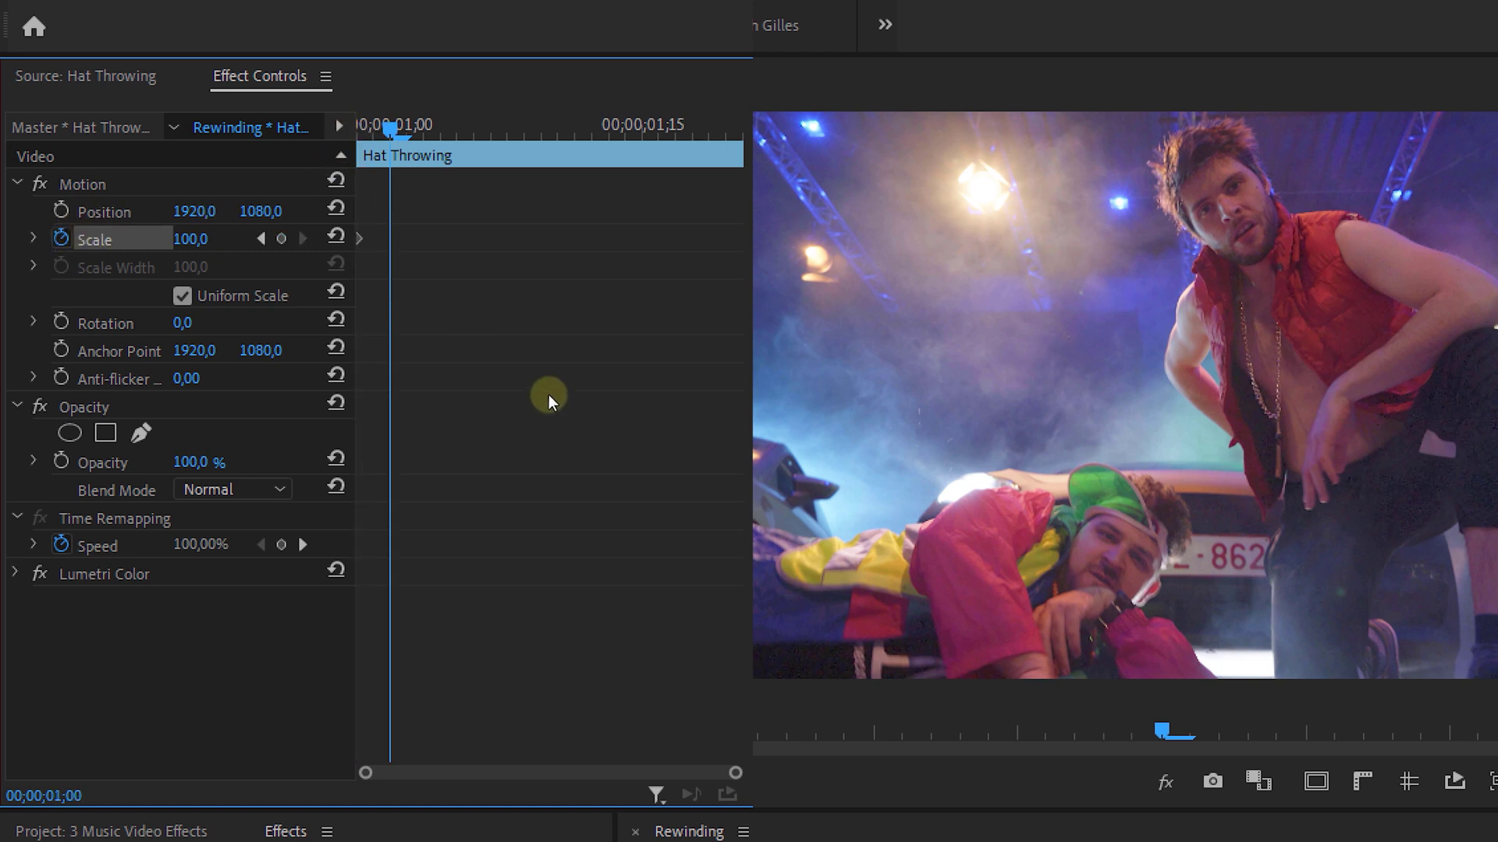
{"action": "key", "text": "Right"}
{"action": "type", "text": "10"}
{"action": "key", "text": "Return"}
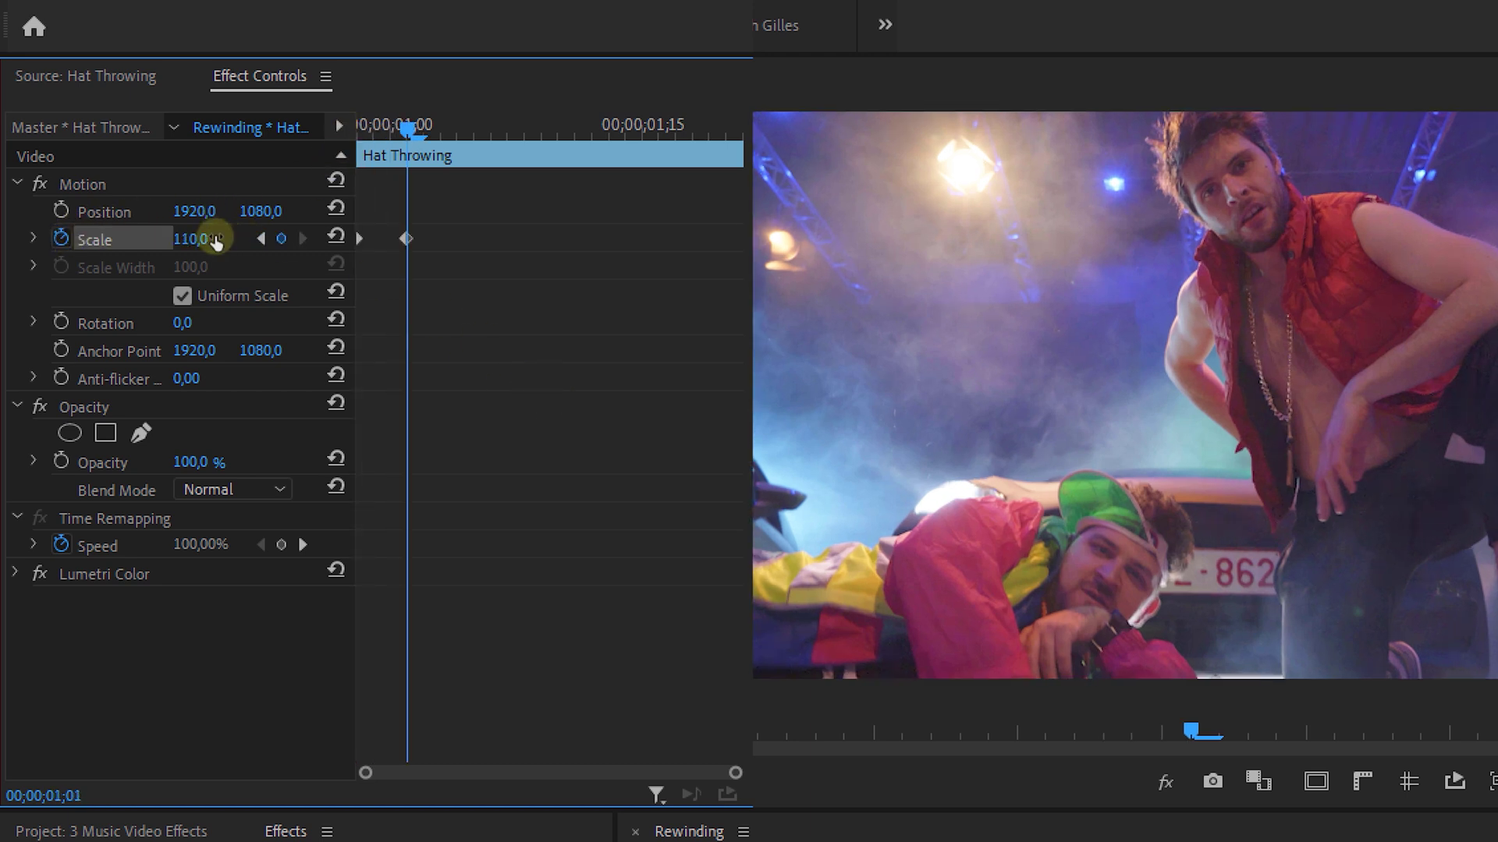
{"action": "left_click_drag", "start_coordinate": [529, 147], "coordinate": [669, 156]}
{"action": "left_click", "coordinate": [281, 239]}
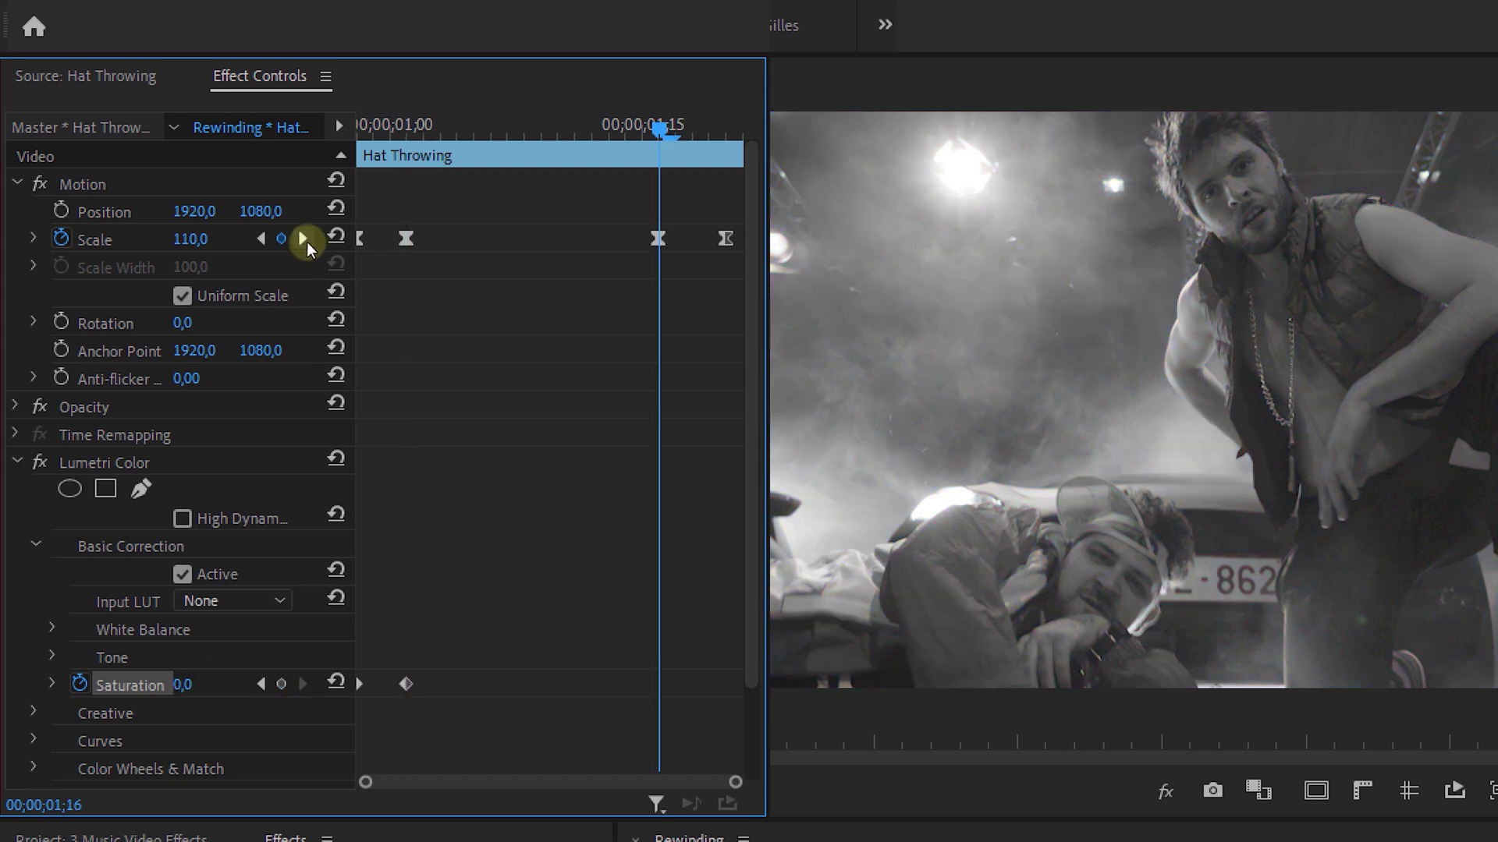
{"action": "left_click", "coordinate": [282, 685]}
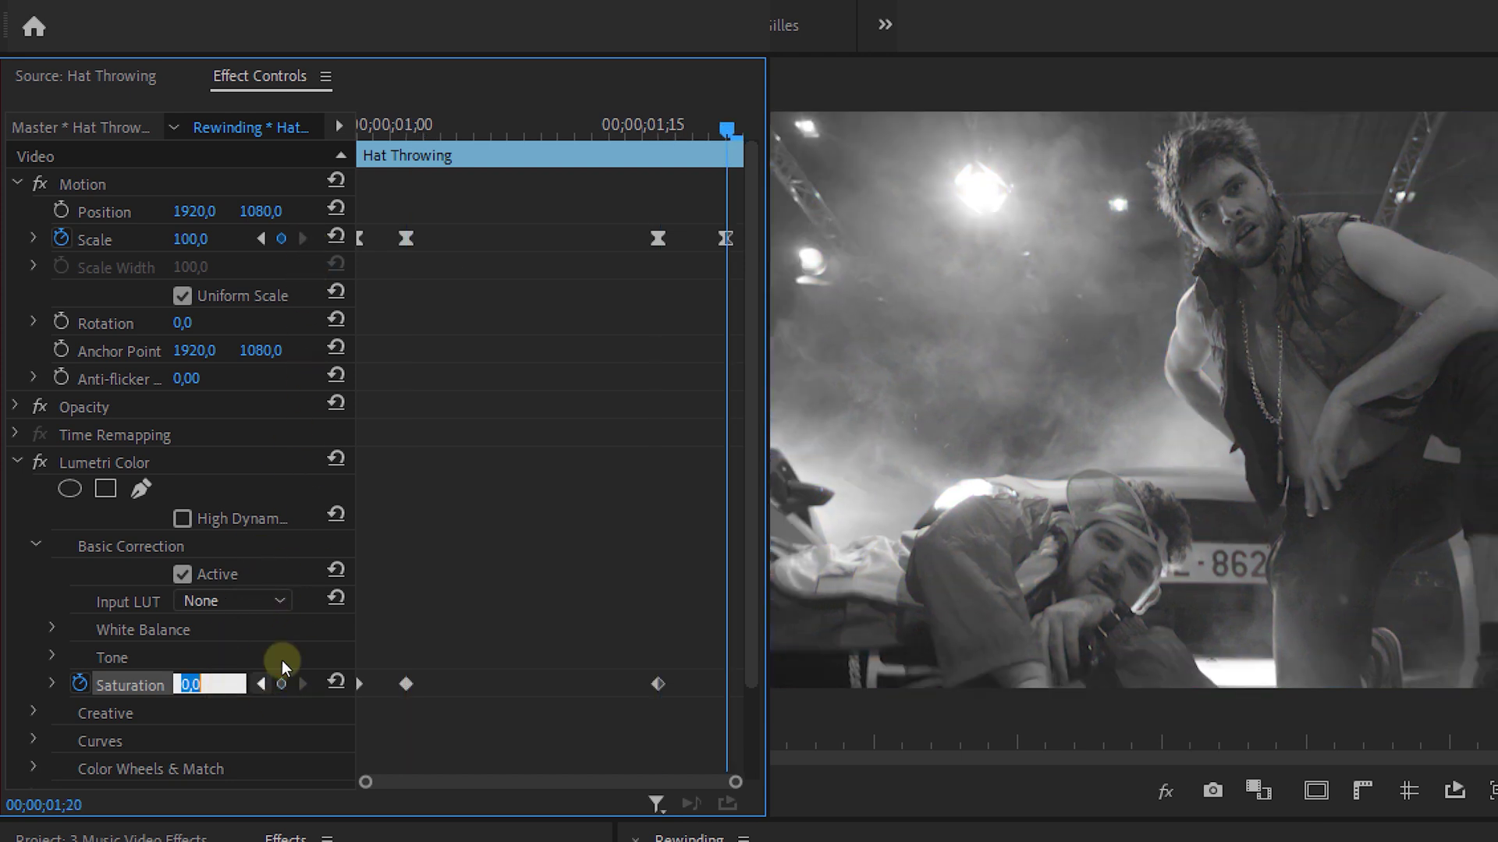
{"action": "type", "text": "100"}
{"action": "key", "text": "Return"}
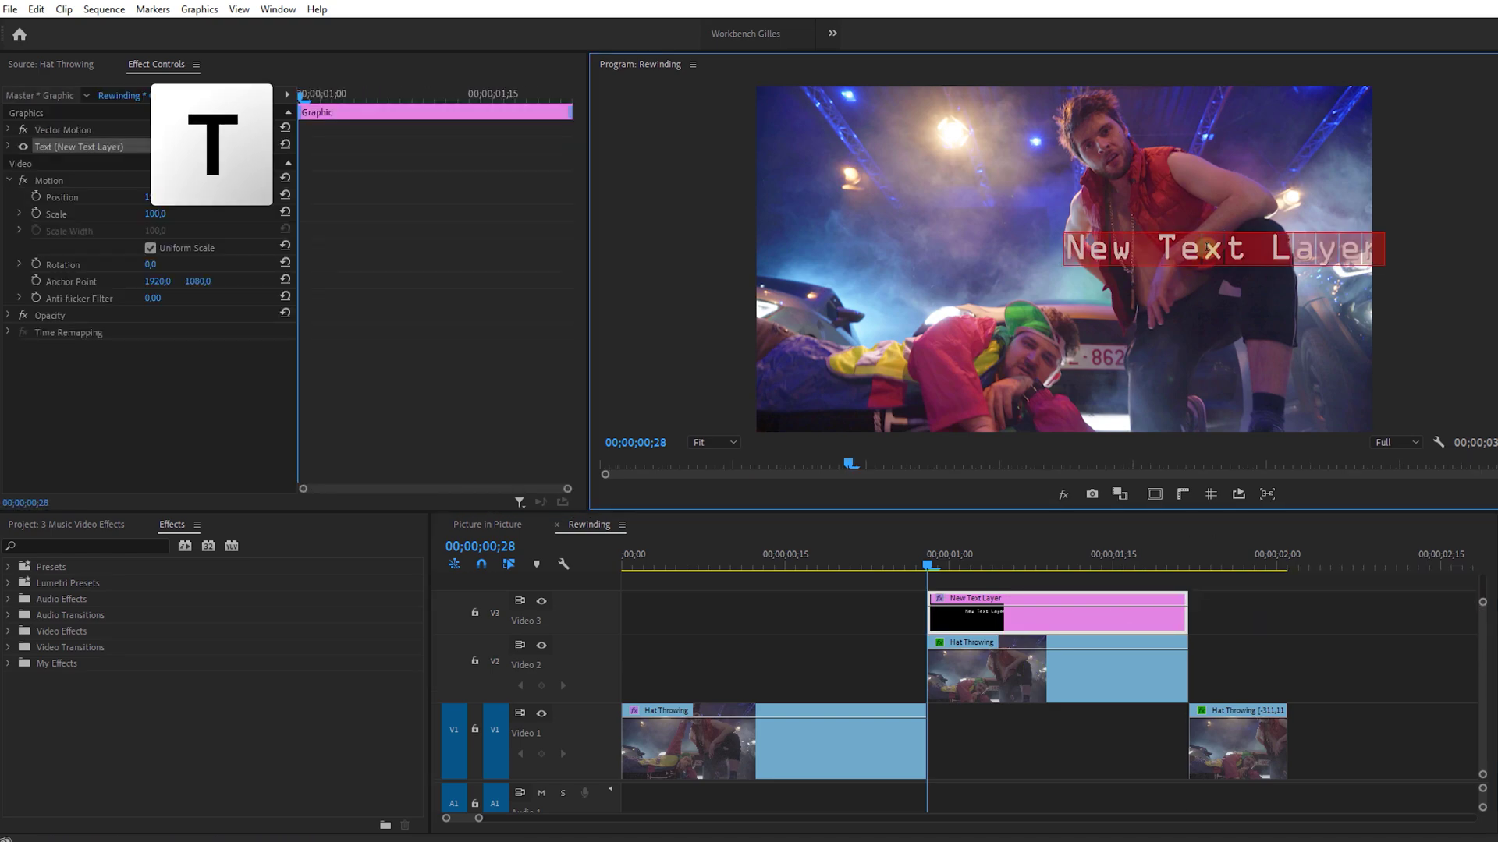
- Reveal the PAUSE title's Motion keyframes and preview the title playing back
{"action": "left_click", "coordinate": [11, 146]}
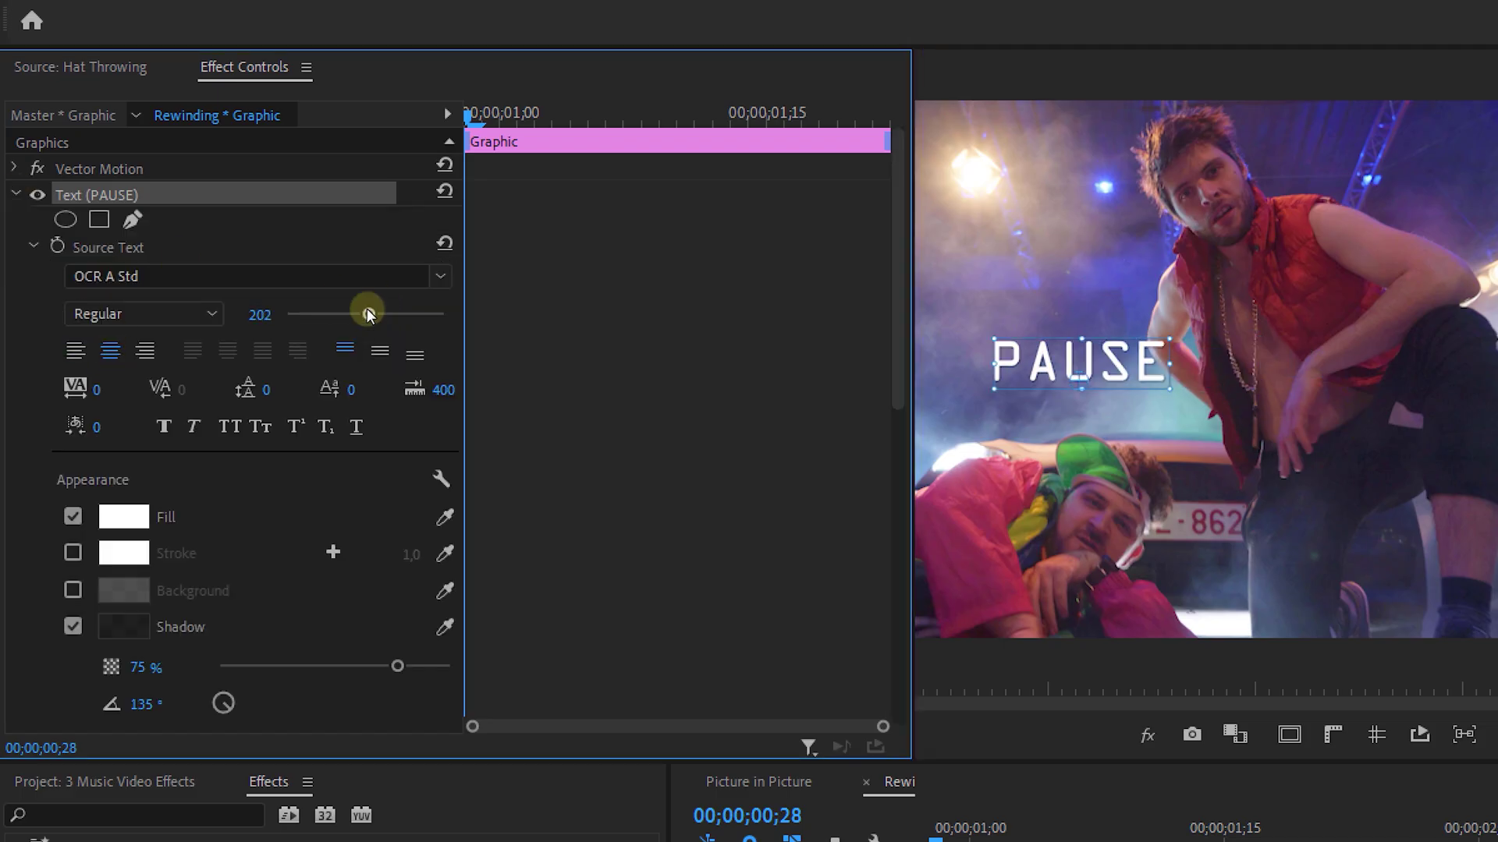
{"action": "left_click", "coordinate": [17, 196]}
{"action": "key", "text": "space"}
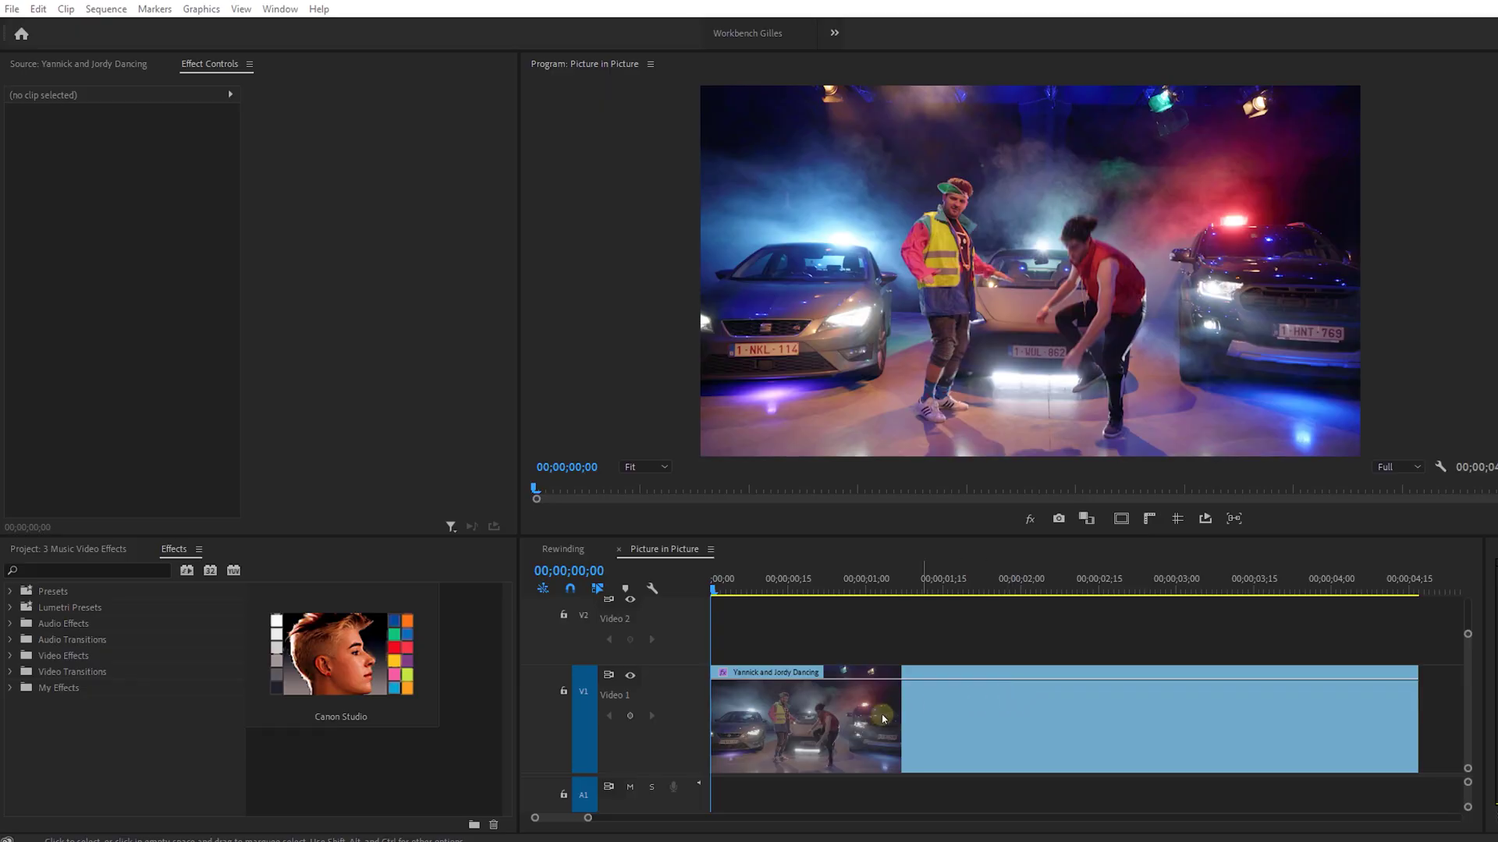
- Duplicate the Yannick and Jordy Dancing clip onto Video 2 and select the copy
{"action": "left_click_drag", "start_coordinate": [883, 722], "coordinate": [886, 653], "text": "alt"}
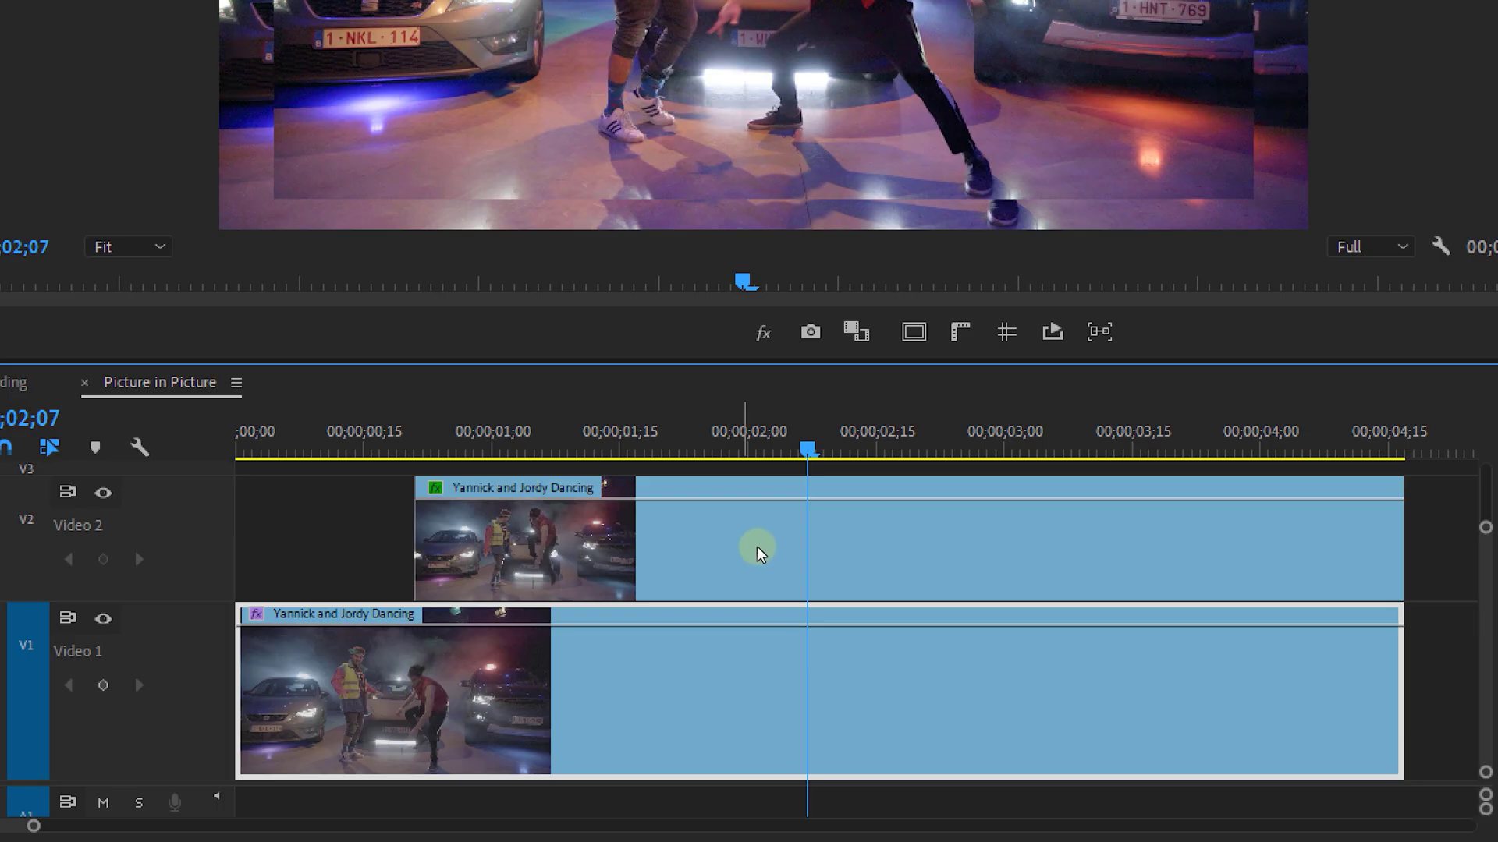
{"action": "left_click", "coordinate": [1036, 634]}
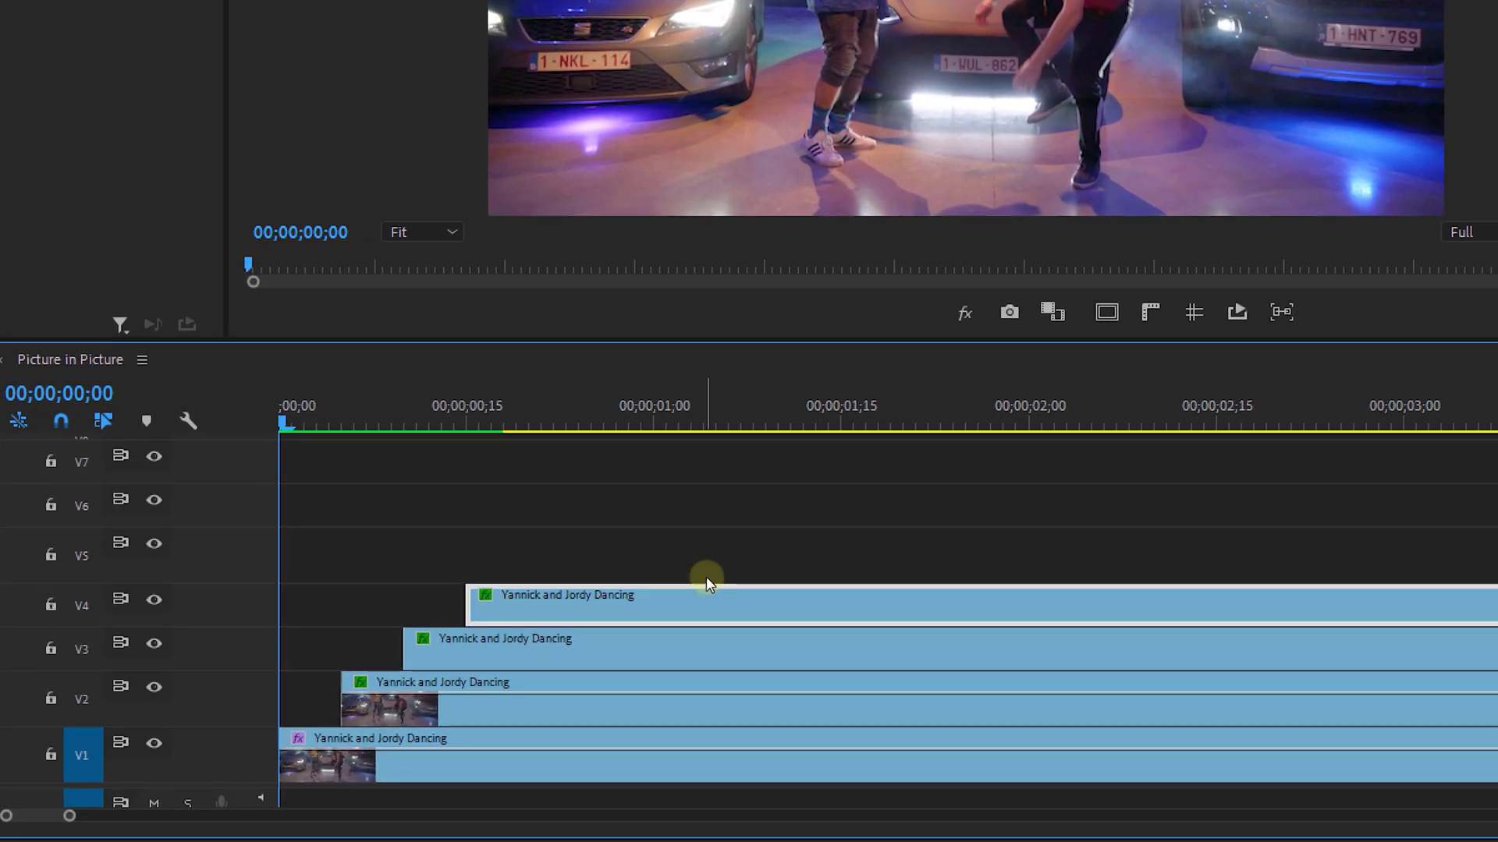
- Duplicate the V4 dancing clip onto V5 and make the copy start later
{"action": "left_click_drag", "start_coordinate": [703, 594], "coordinate": [703, 564]}
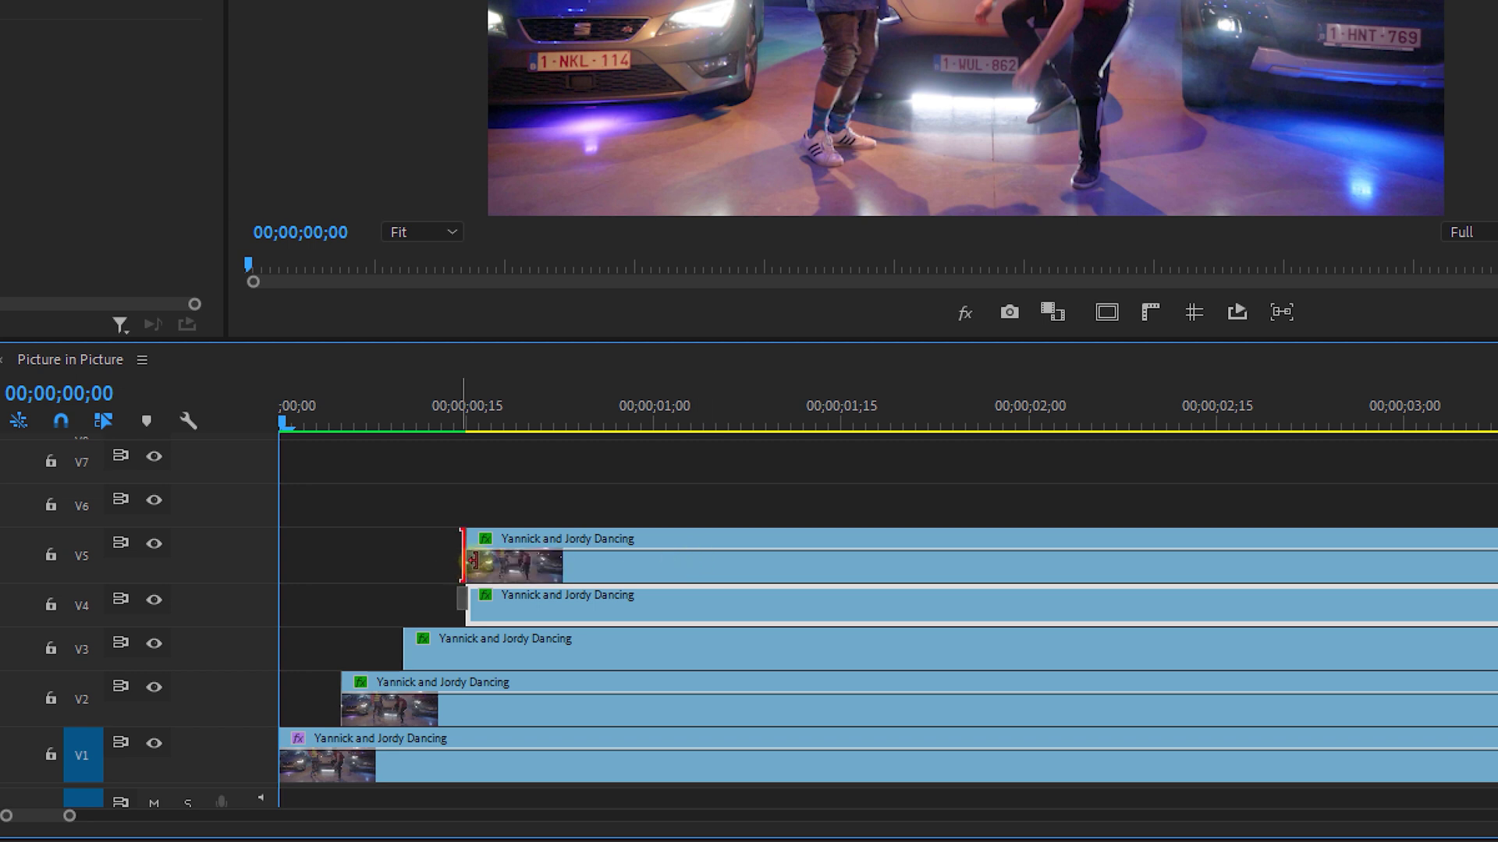
{"action": "left_click_drag", "start_coordinate": [464, 557], "coordinate": [543, 560]}
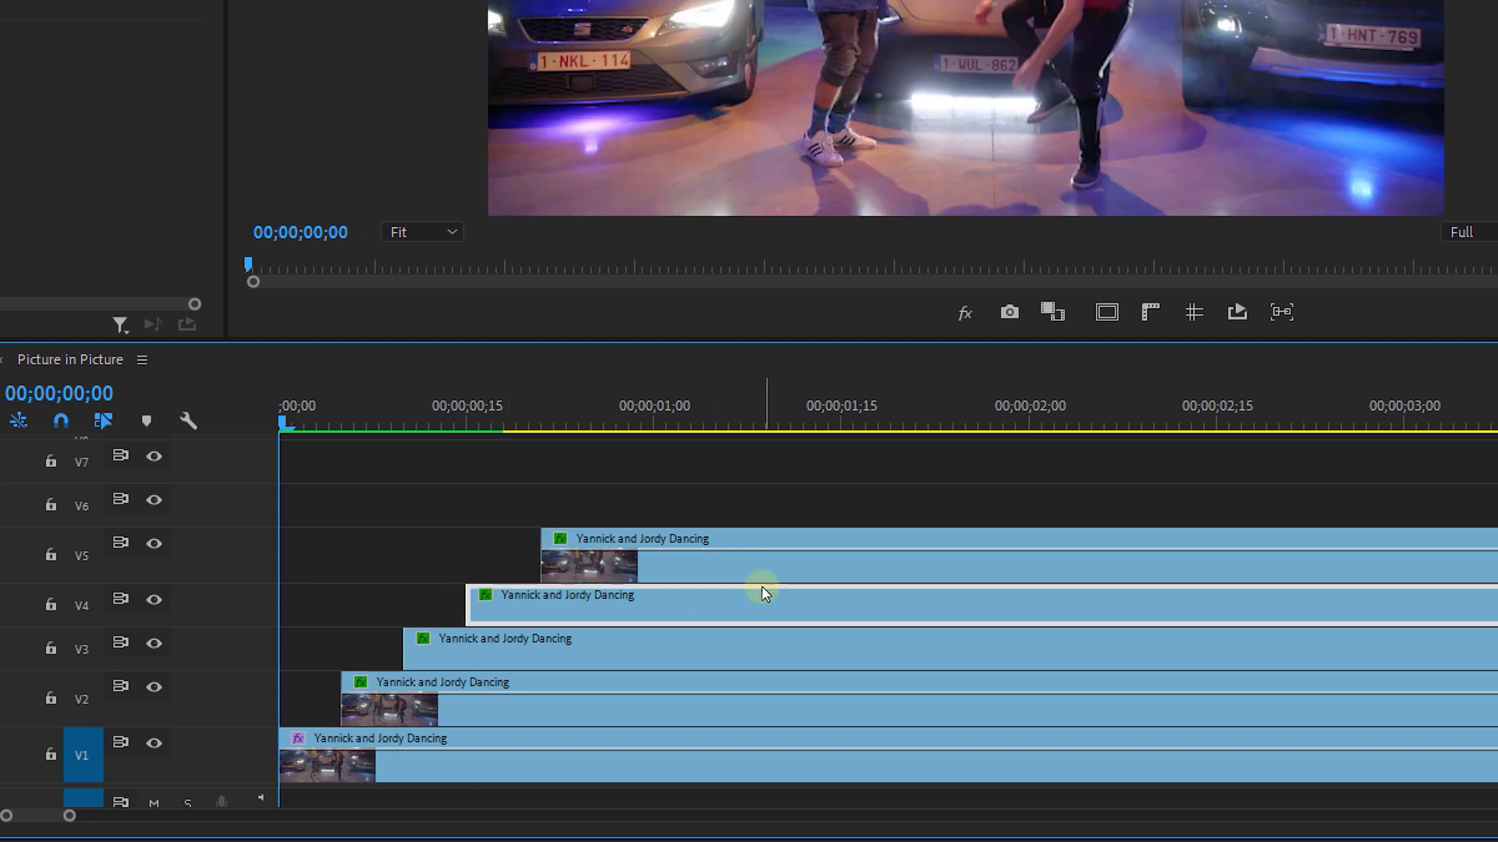
{"action": "left_click", "coordinate": [378, 749]}
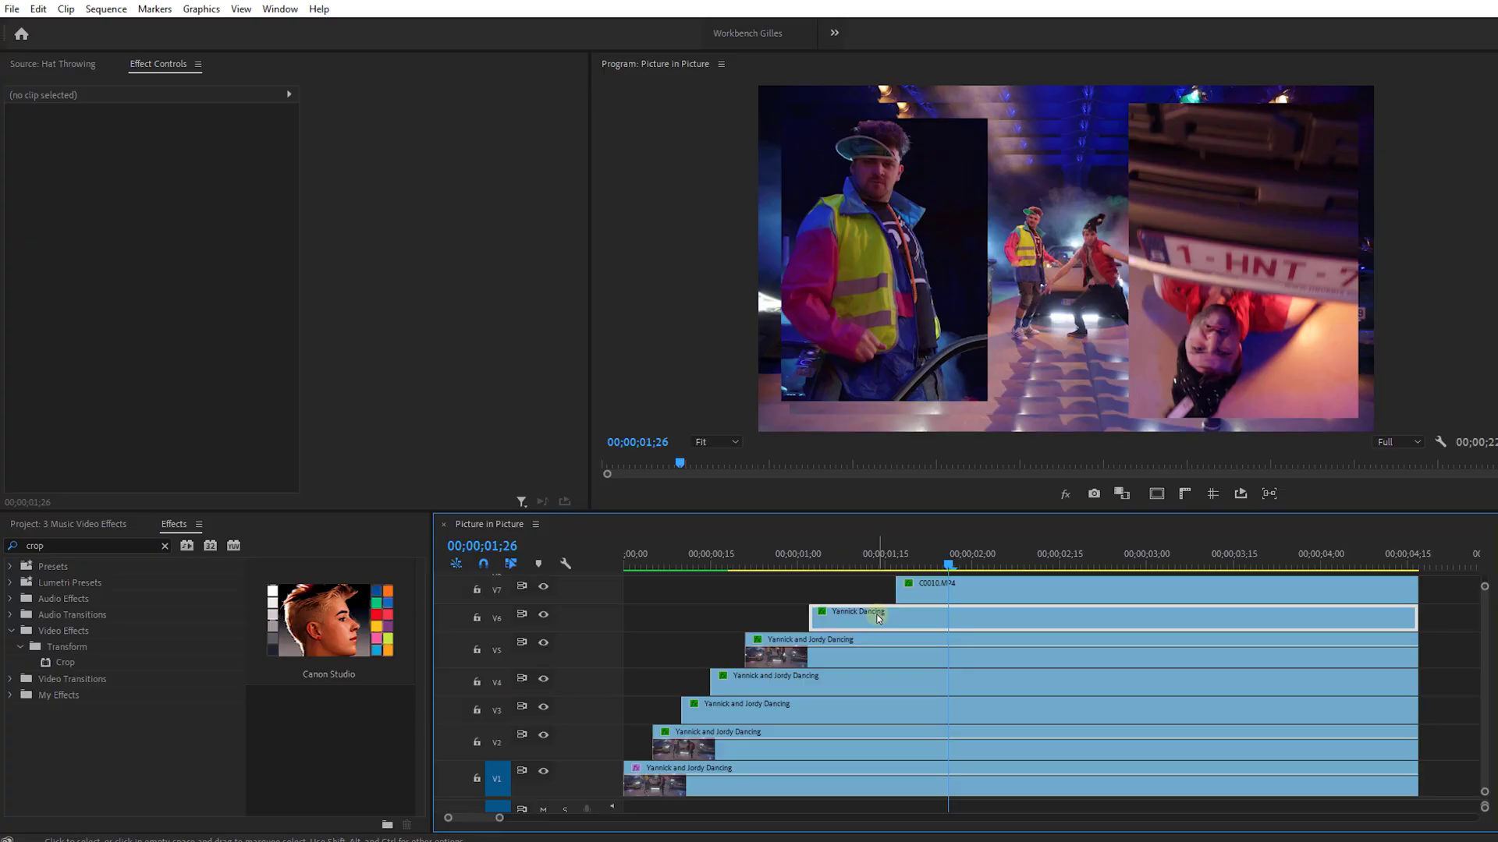
- Nest C0012 with the film-frame overlay and keyframe a Transform slide-in from Position Y 3764 to 1080
{"action": "left_click", "coordinate": [878, 616]}
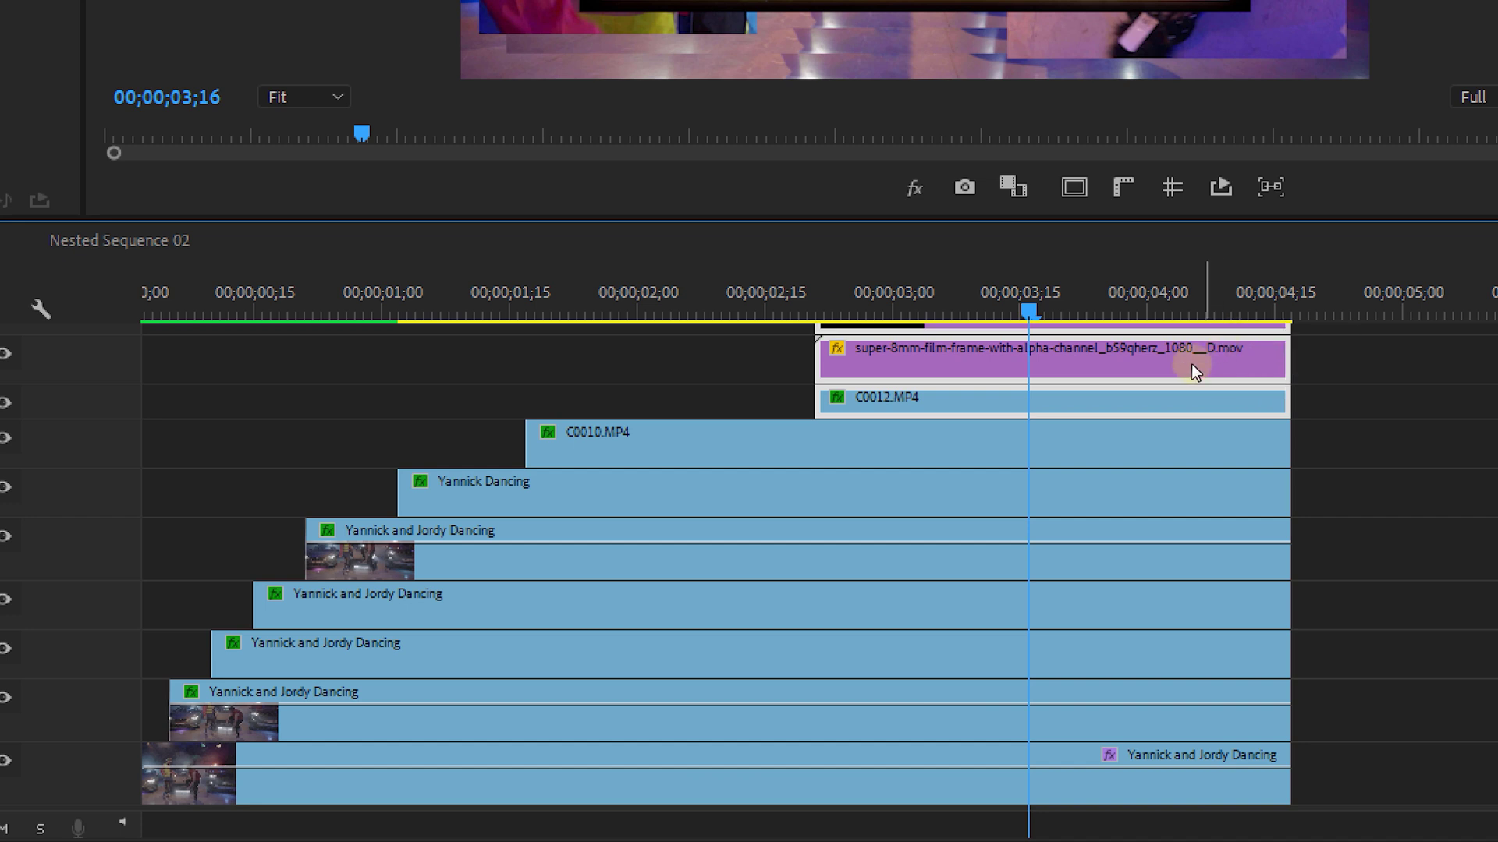
{"action": "right_click", "coordinate": [1070, 368]}
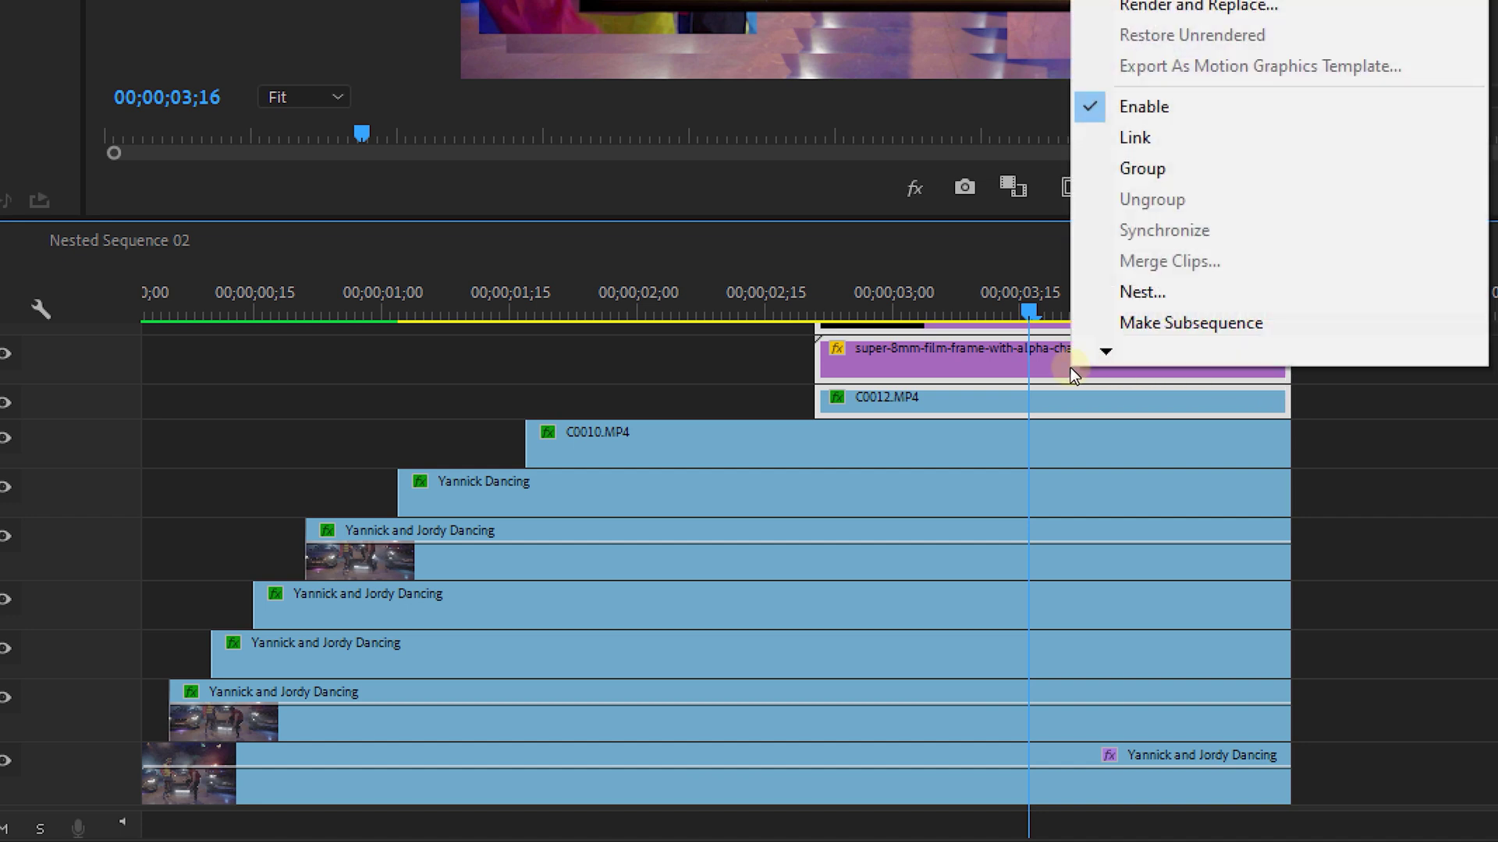
{"action": "left_click", "coordinate": [1275, 291]}
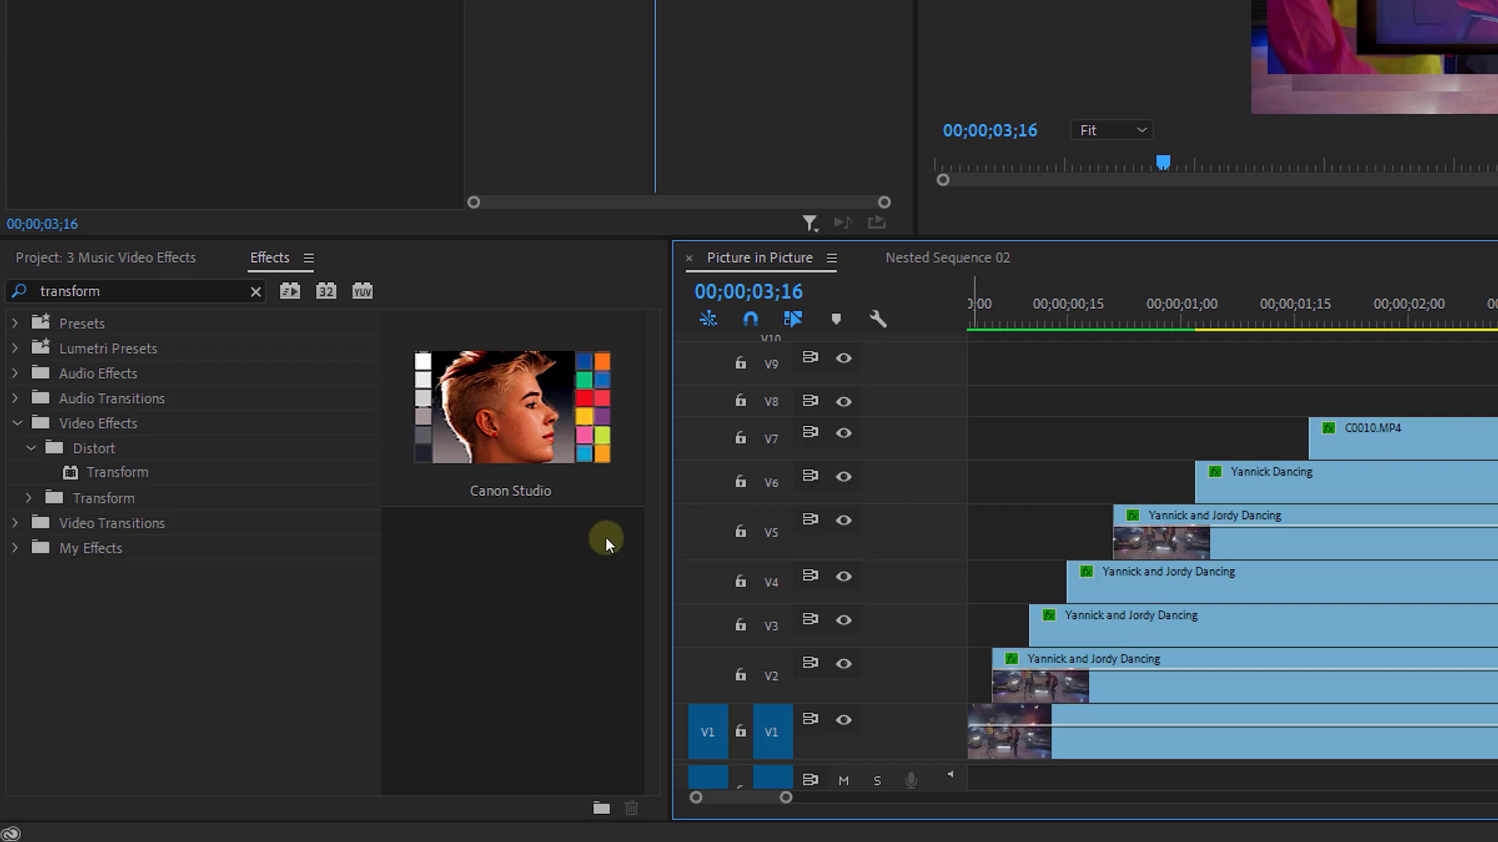
{"action": "left_click_drag", "start_coordinate": [99, 474], "coordinate": [1207, 398]}
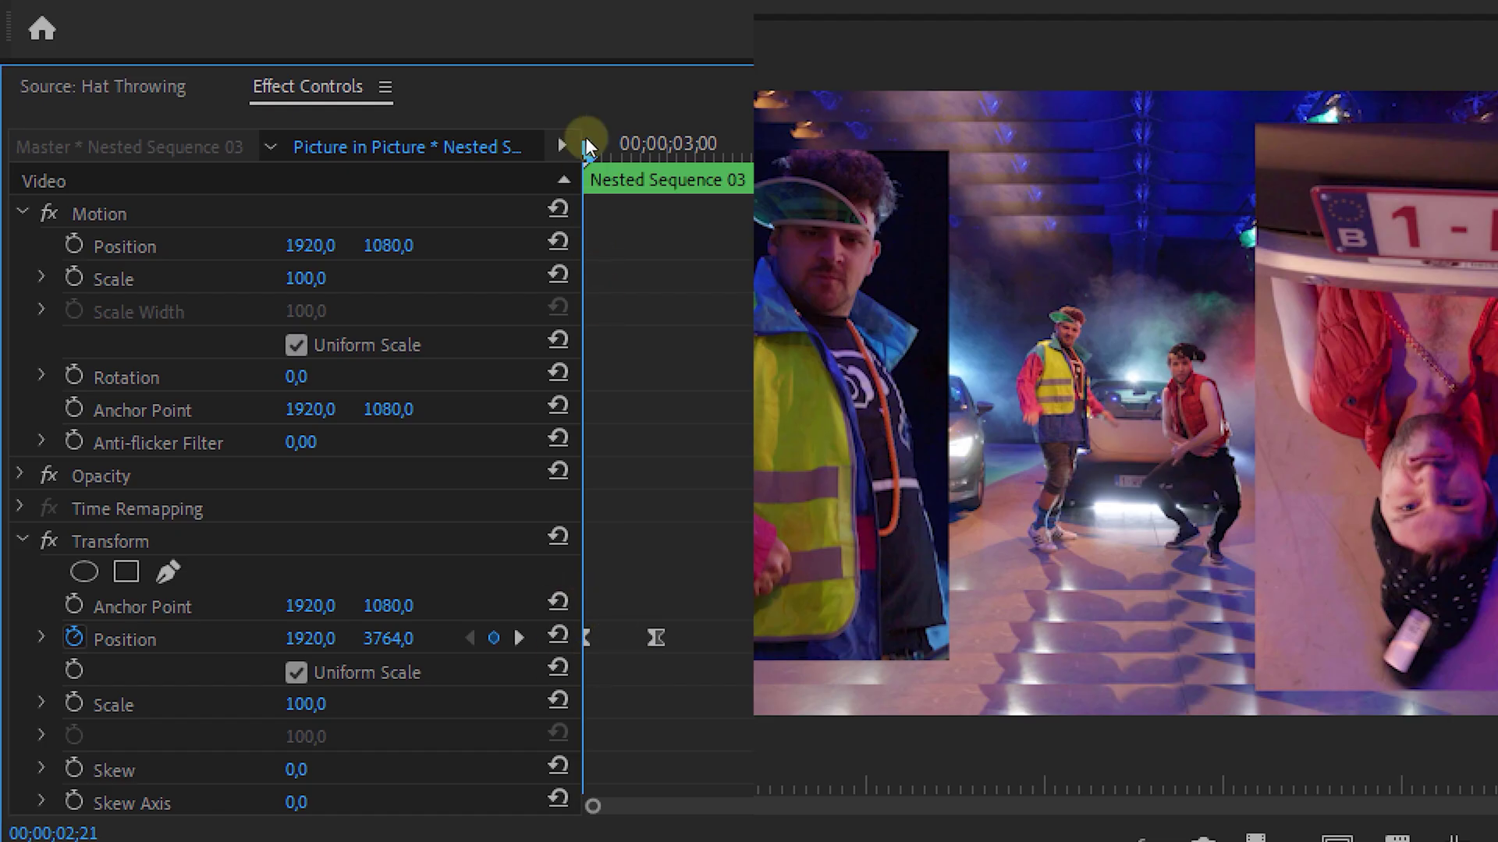
{"action": "left_click_drag", "start_coordinate": [587, 143], "coordinate": [659, 184]}
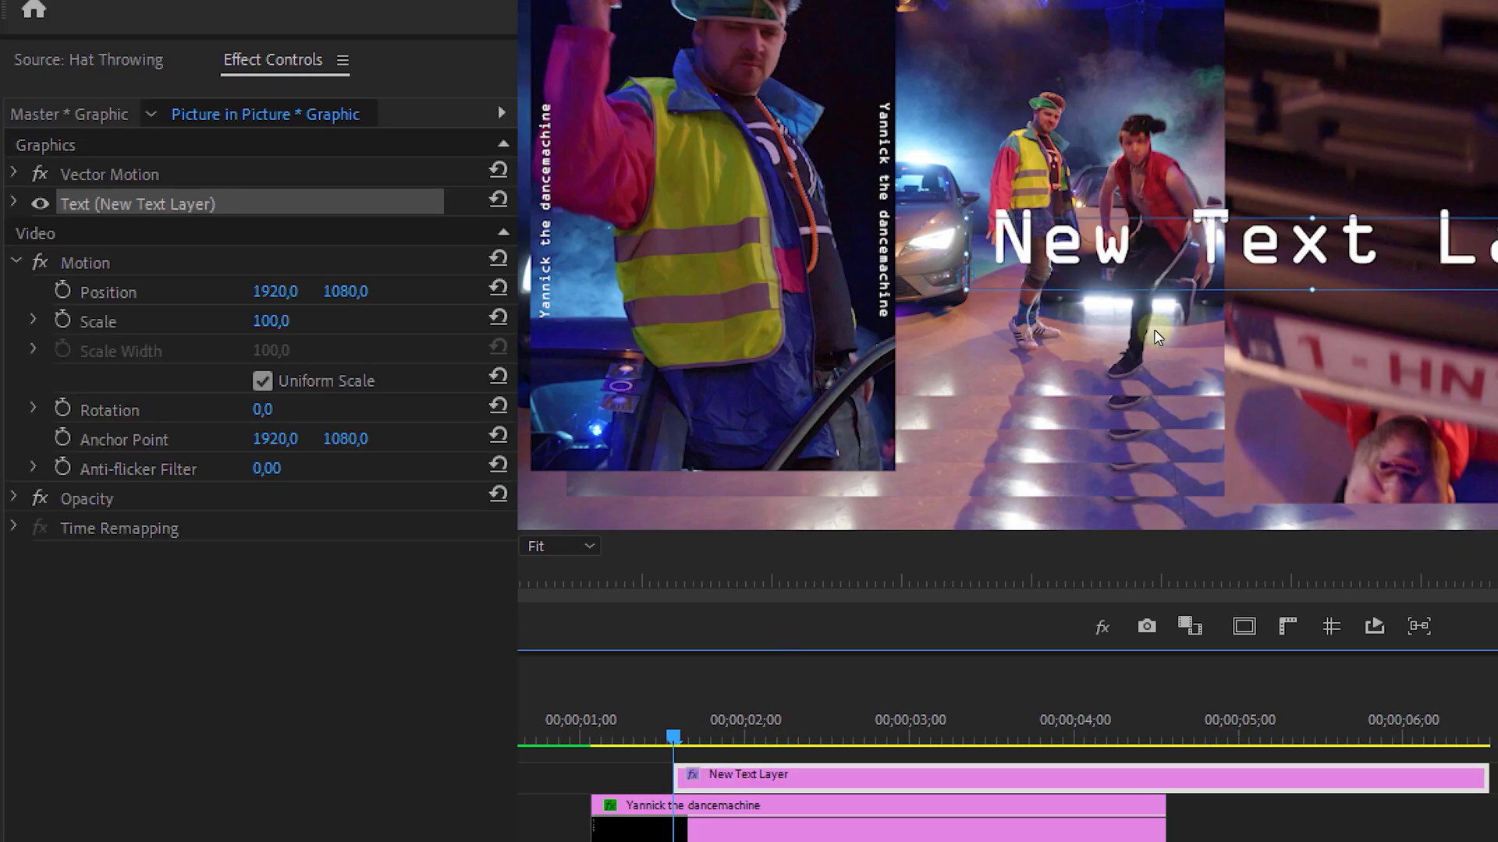
- Create an 'I LOVE YOUR DANCING' title at 50% scale and move it toward the top
{"action": "key", "text": "t"}
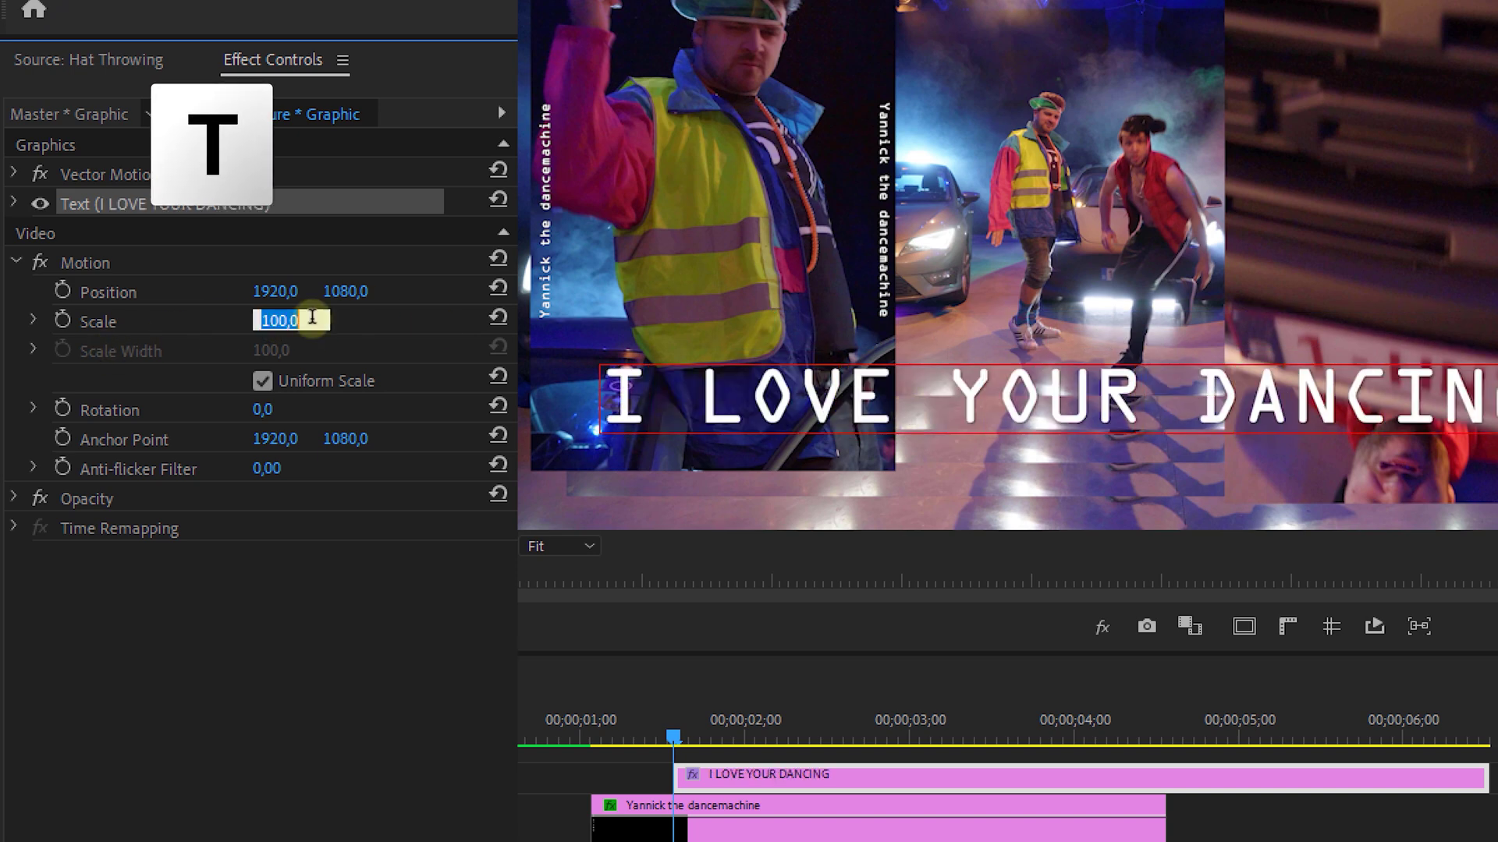
{"action": "type", "text": "50"}
{"action": "key", "text": "Return"}
{"action": "left_click", "coordinate": [86, 263]}
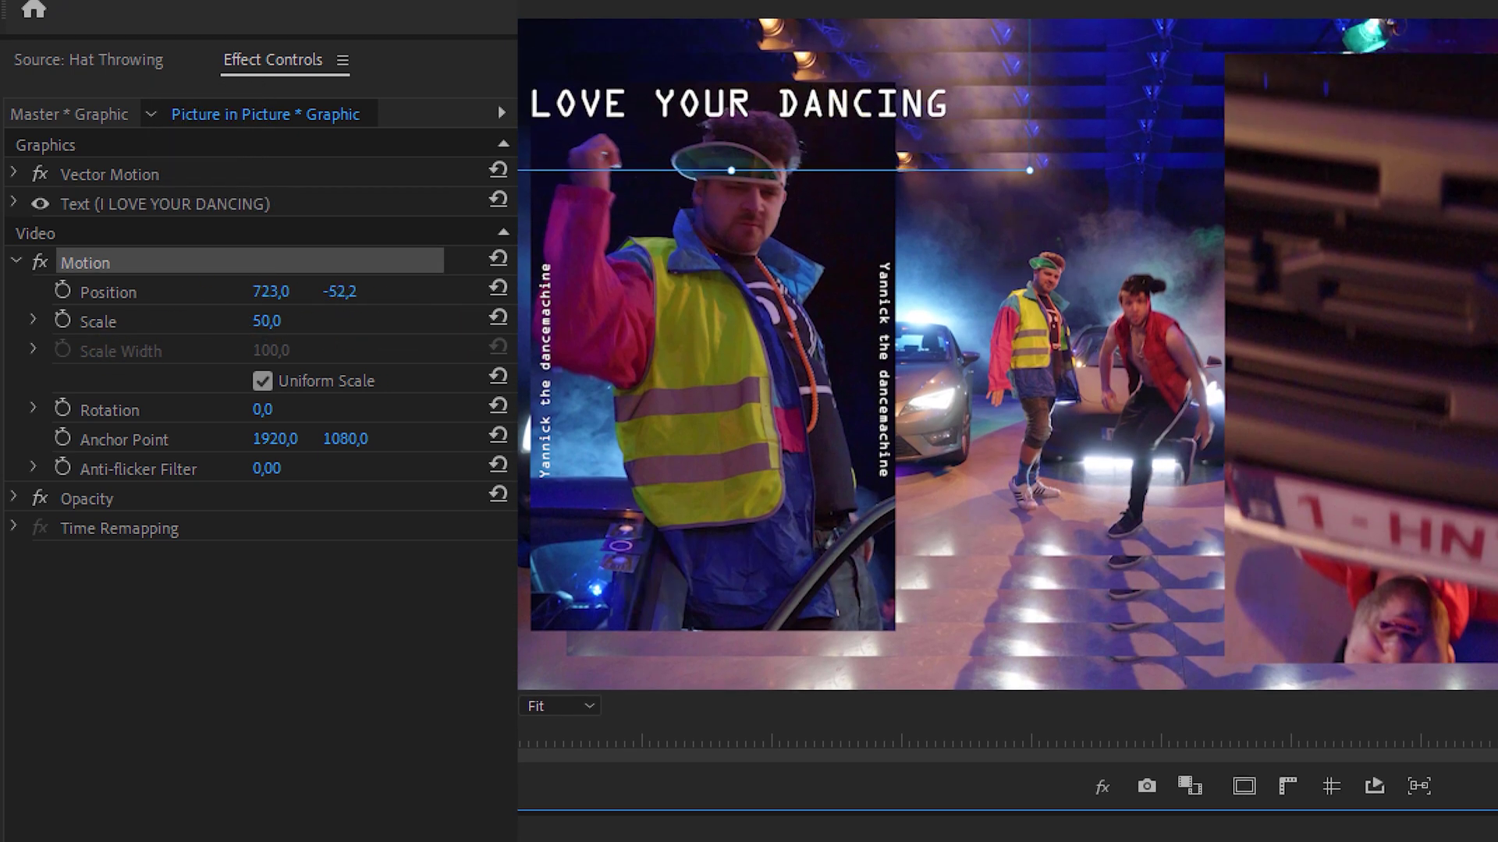